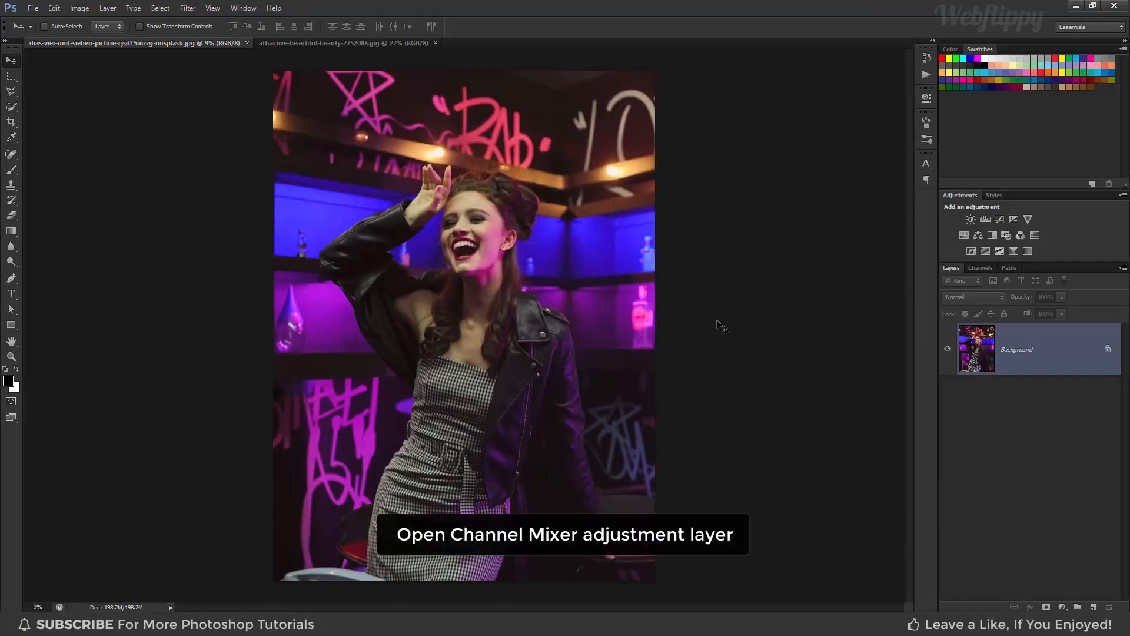
# Step: Add a Channel Mixer adjustment layer and set its Green output channel to Green 0 and Blue +100
pyautogui.click(1062, 607)
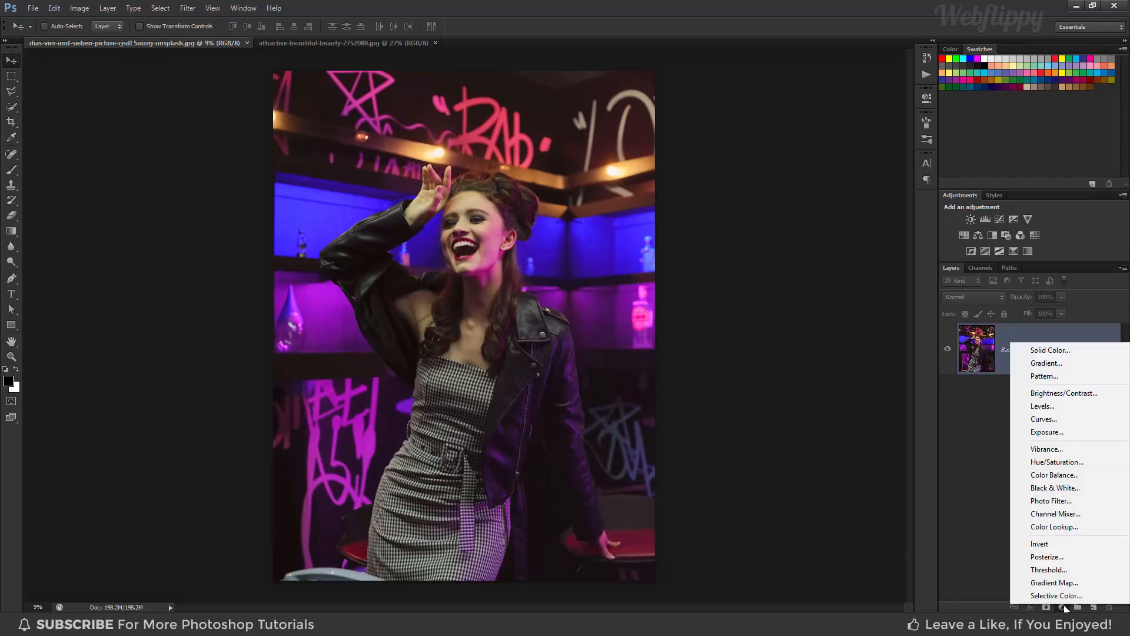
pyautogui.click(1063, 516)
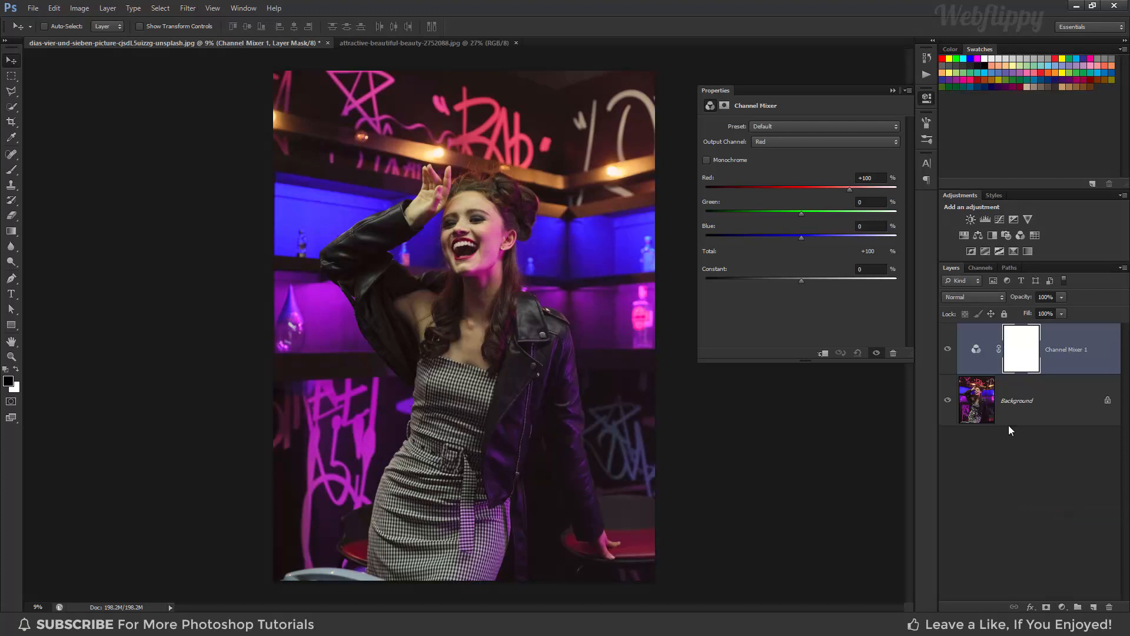
pyautogui.click(806, 141)
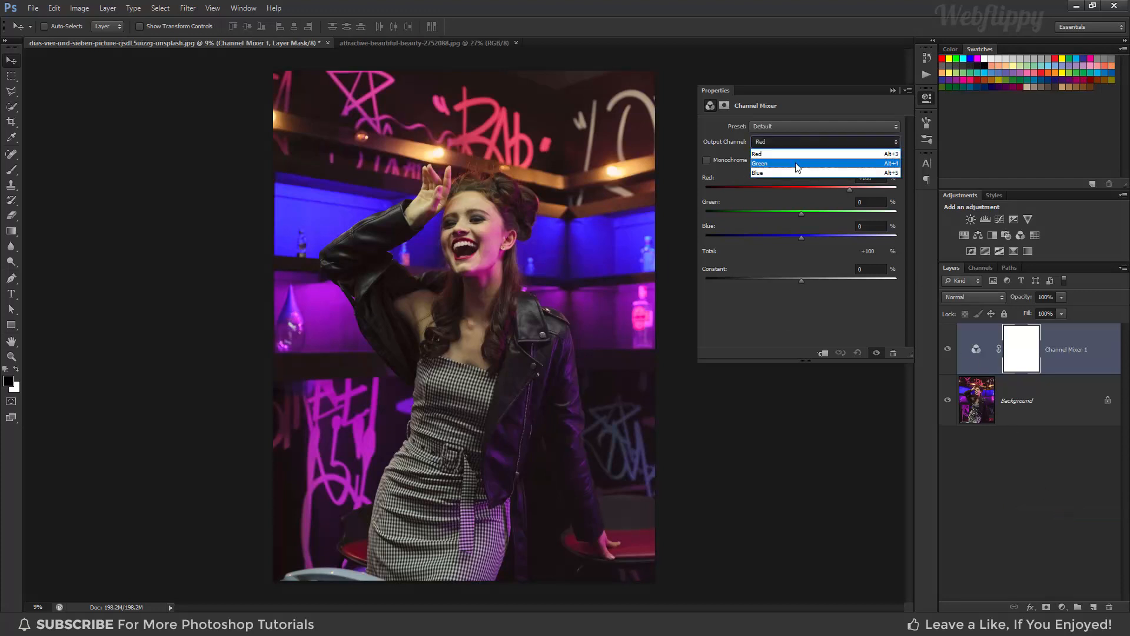
pyautogui.click(797, 165)
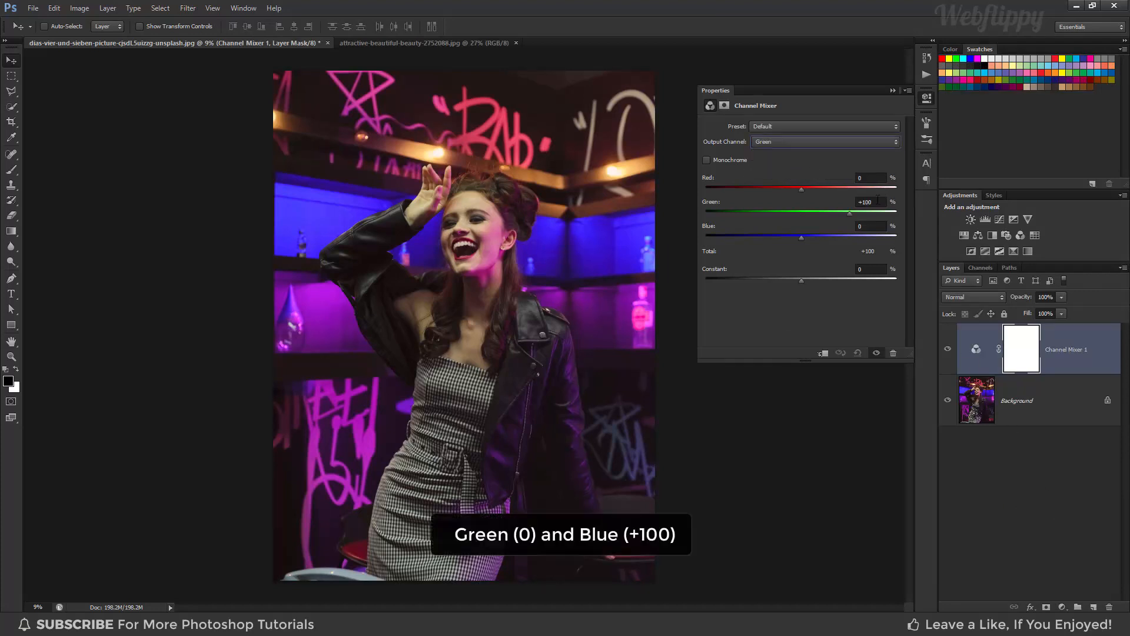
pyautogui.click(856, 202)
pyautogui.write('0')
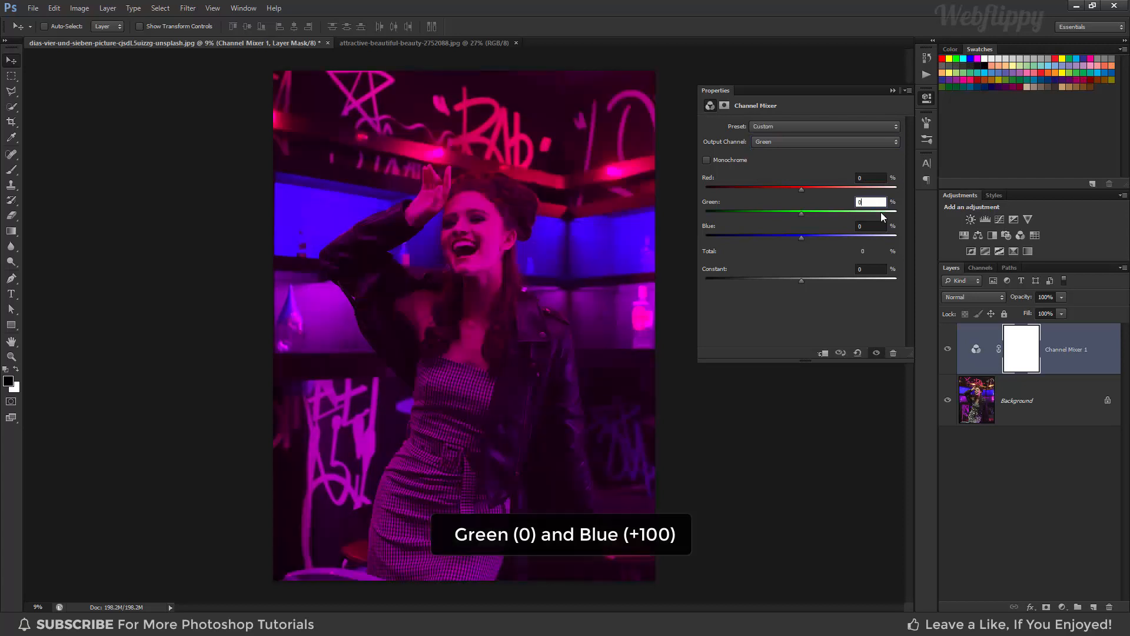
pyautogui.click(864, 226)
pyautogui.write('100')
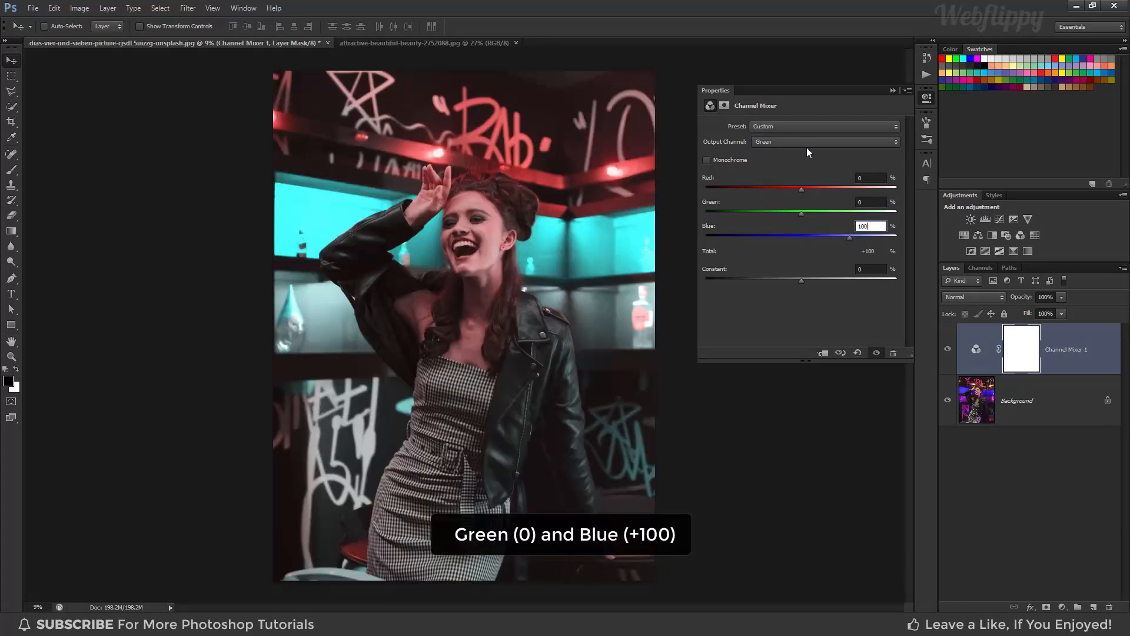
# Step: Set the Channel Mixer's Blue output channel to Green +100 and Blue 0
pyautogui.click(803, 141)
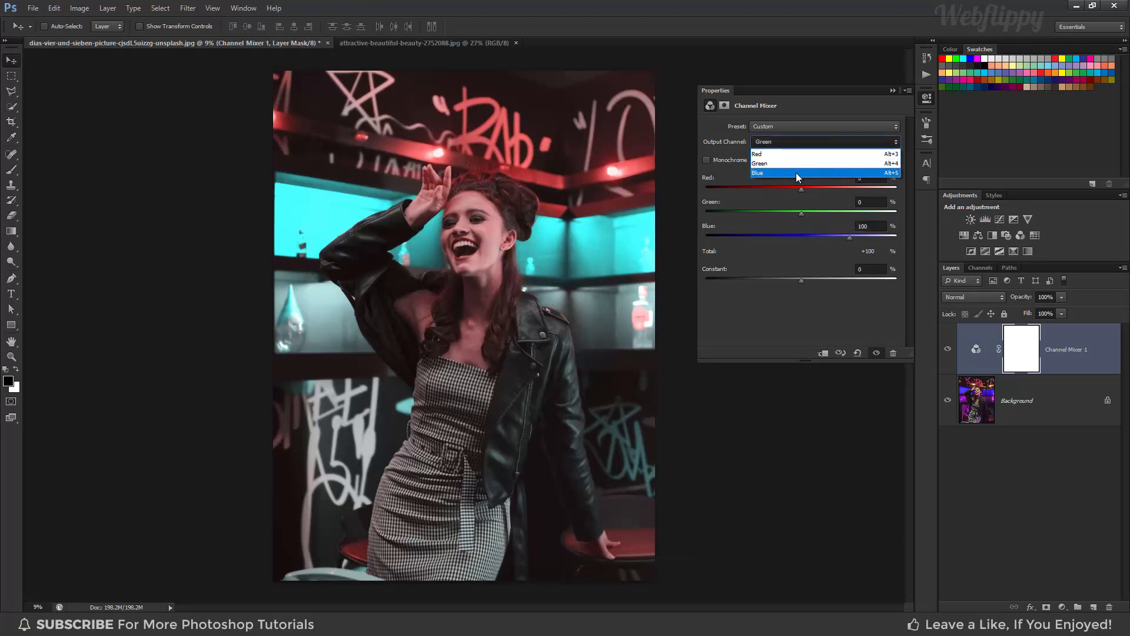
pyautogui.click(798, 174)
pyautogui.click(855, 202)
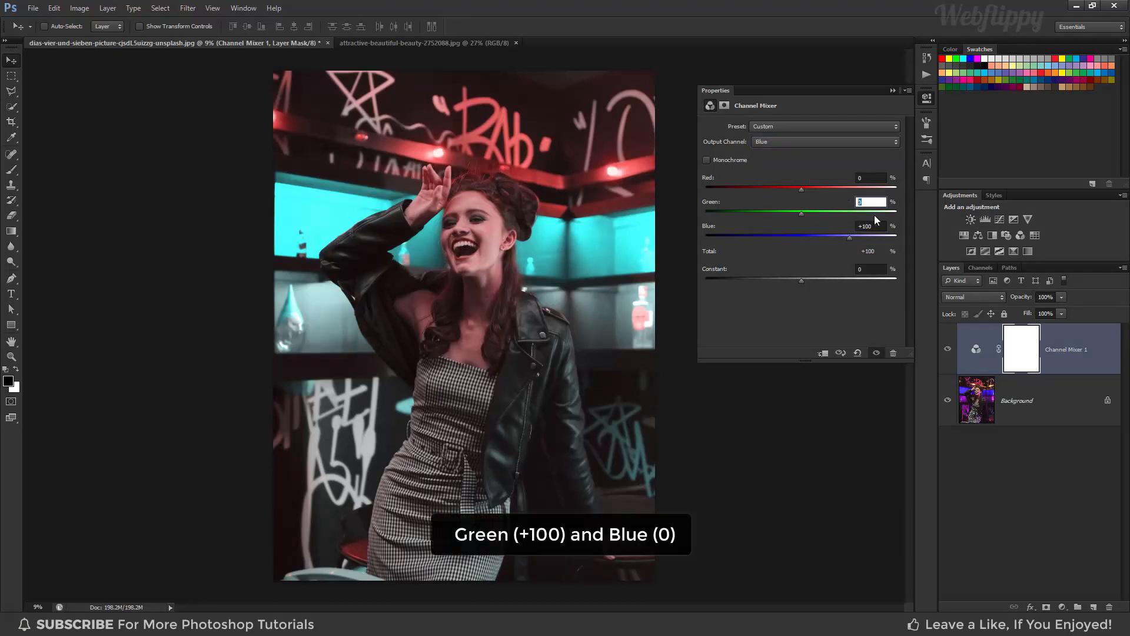
pyautogui.write('100')
pyautogui.press('Tab')
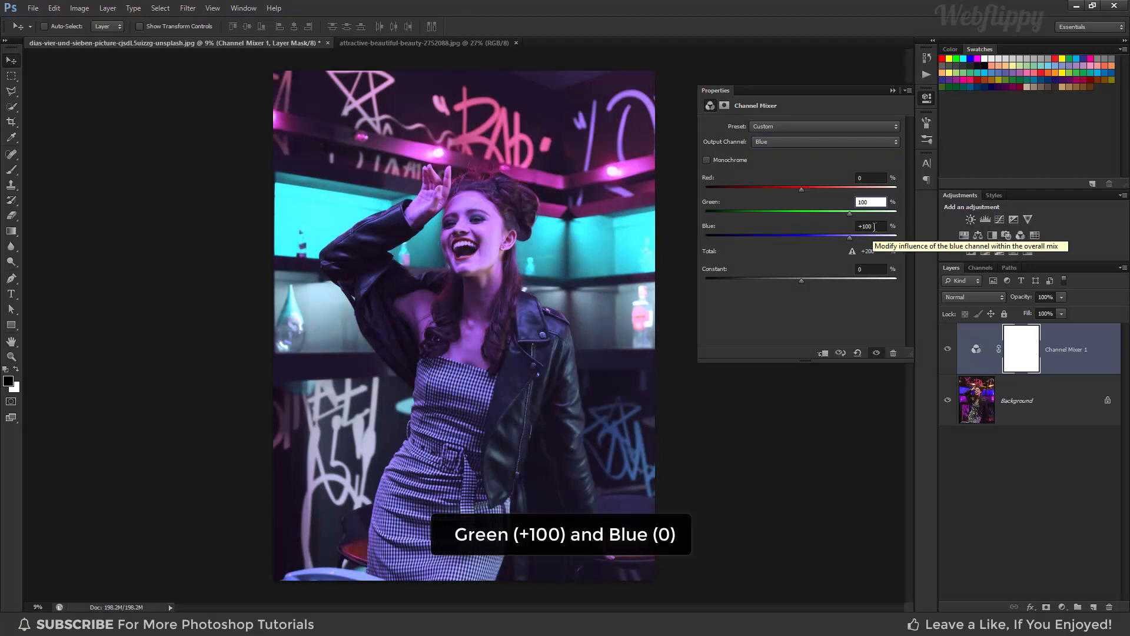
pyautogui.write('0')
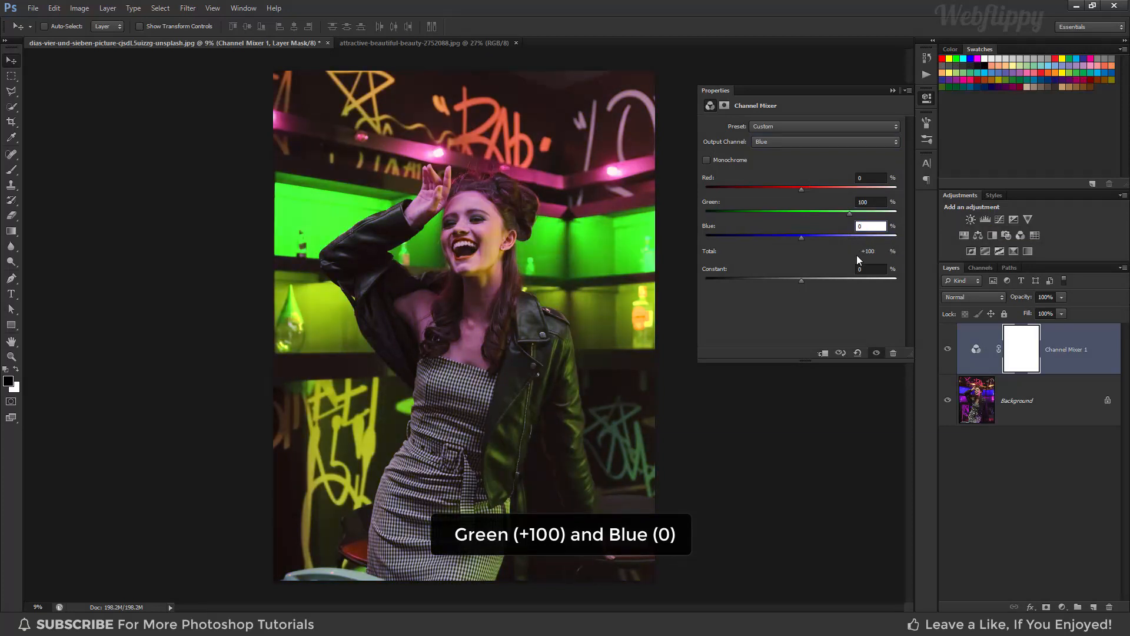
pyautogui.click(892, 90)
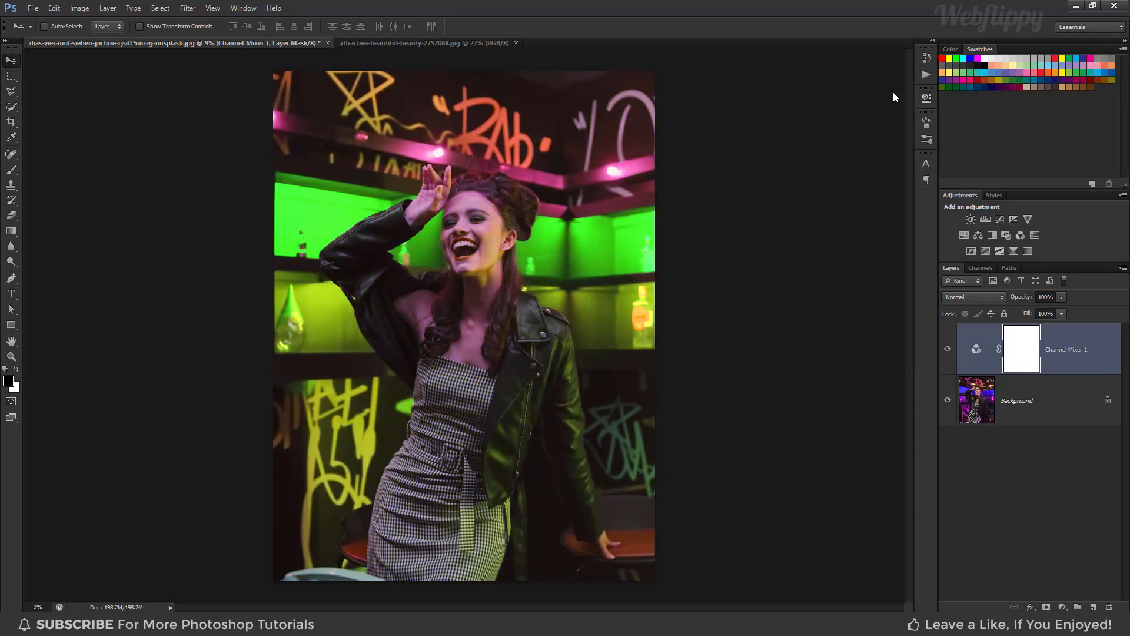
# Step: Set the Channel Mixer layer's blending mode to Lighten and compare the image with the layer hidden and shown
pyautogui.click(971, 296)
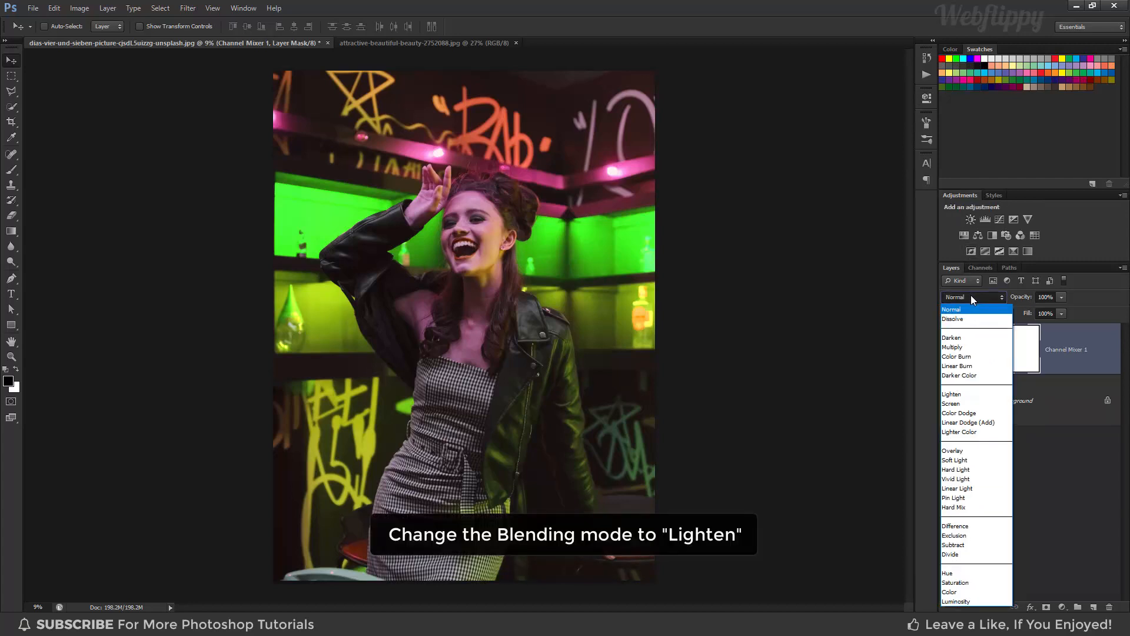
pyautogui.click(972, 395)
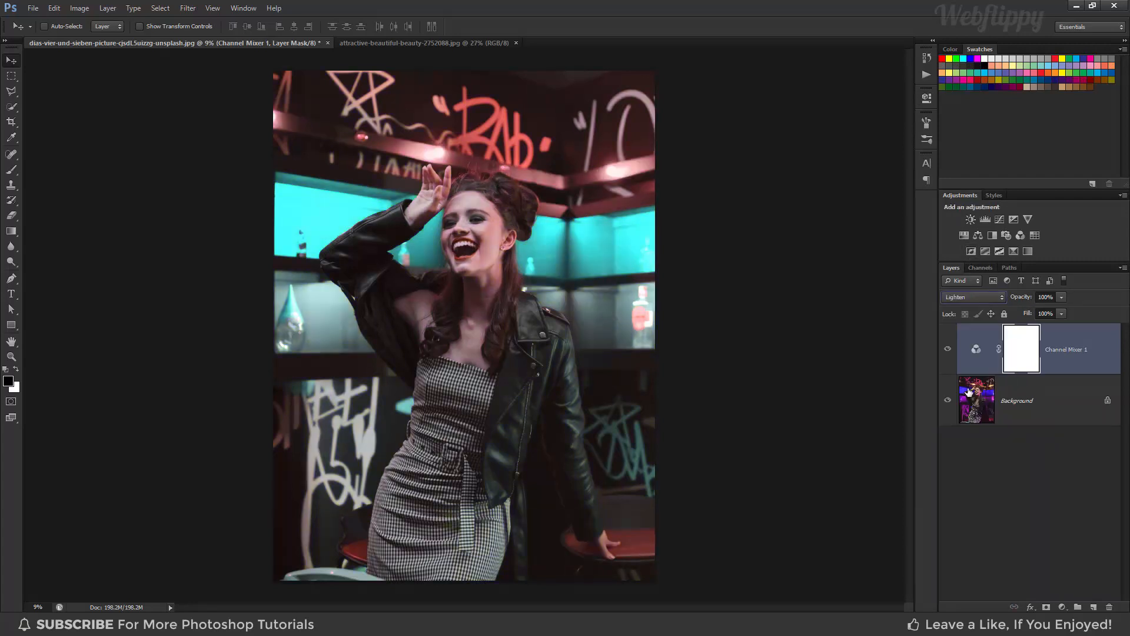
pyautogui.click(949, 351)
pyautogui.click(948, 350)
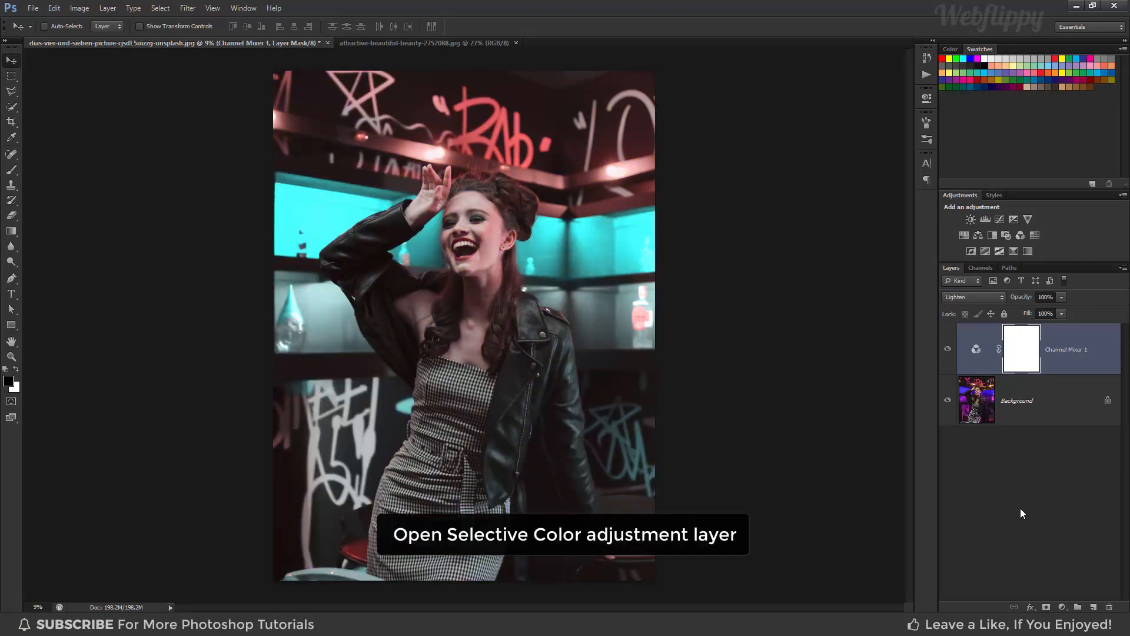
# Step: Add a Selective Color adjustment layer and set its Reds to Magenta +20, Yellow +40 and Black +30
pyautogui.click(1060, 605)
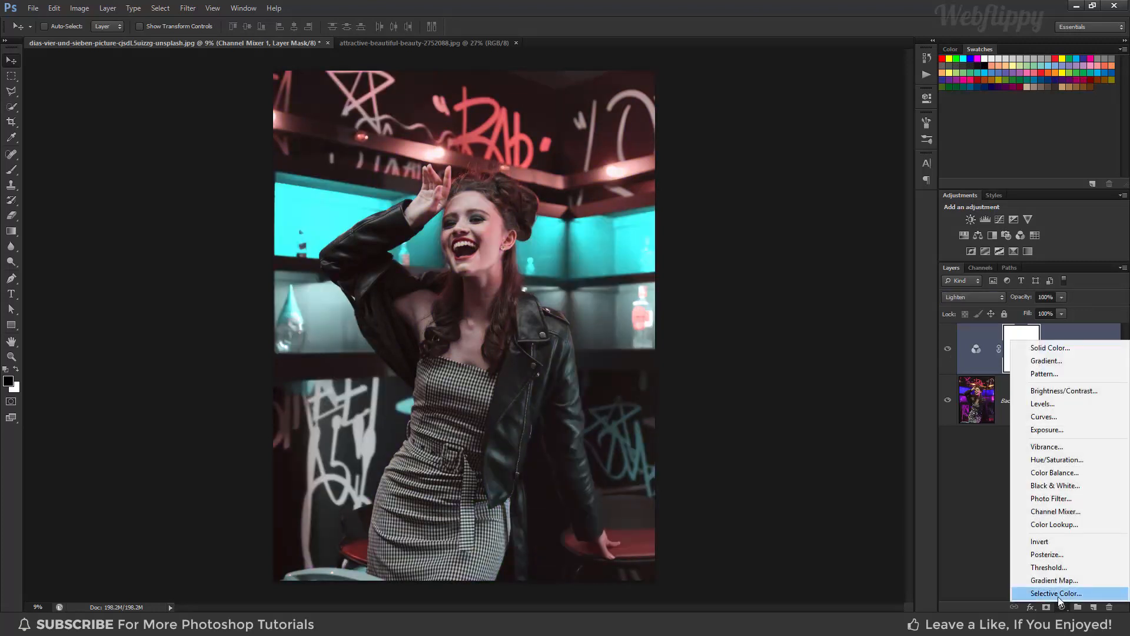
pyautogui.click(1058, 593)
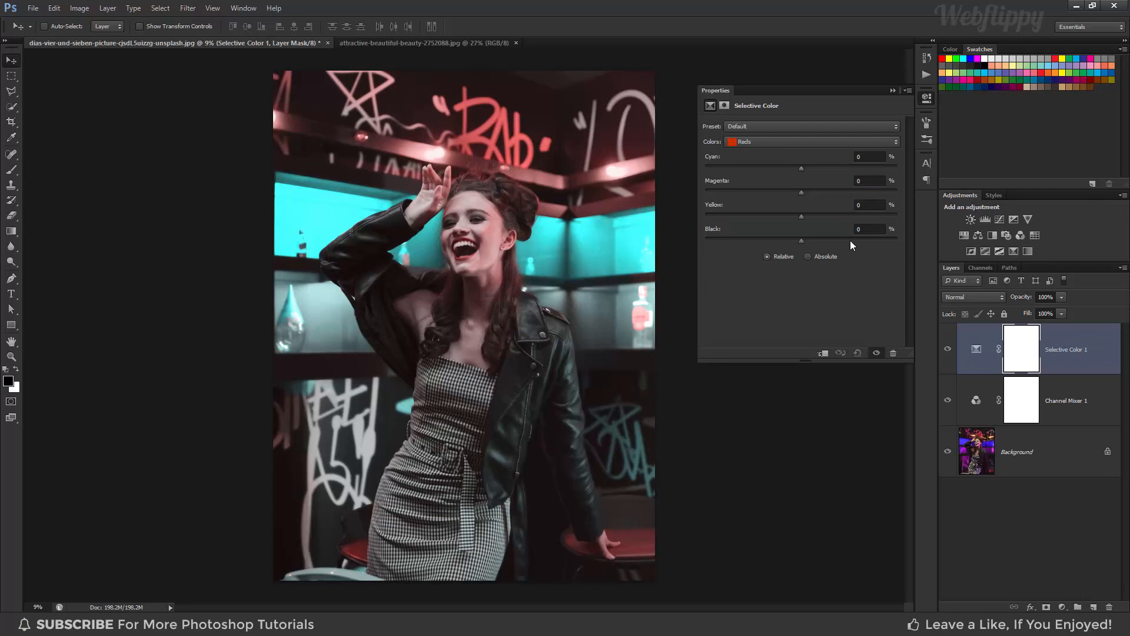
pyautogui.click(802, 142)
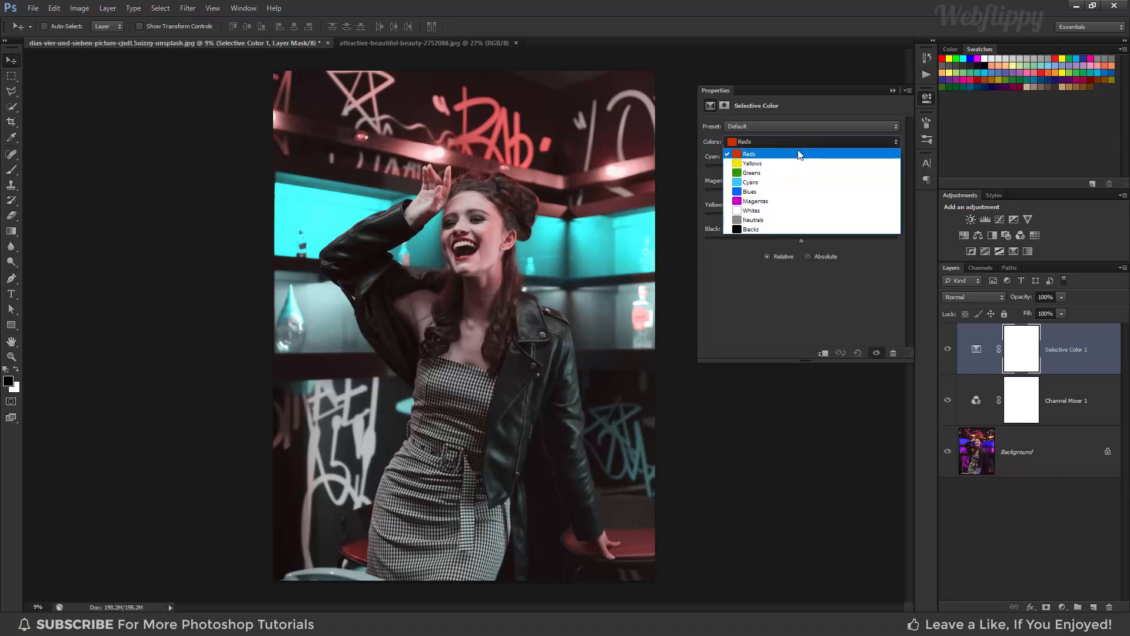
pyautogui.click(799, 154)
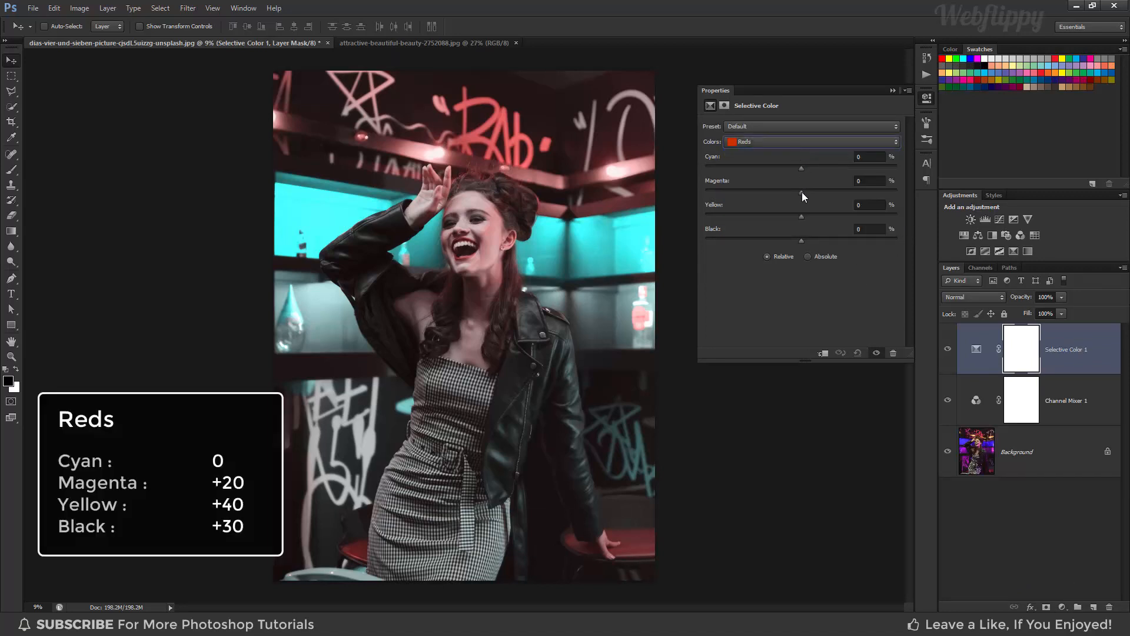
pyautogui.moveTo(801, 193); pyautogui.dragTo(802, 192)
pyautogui.moveTo(801, 217); pyautogui.dragTo(804, 218)
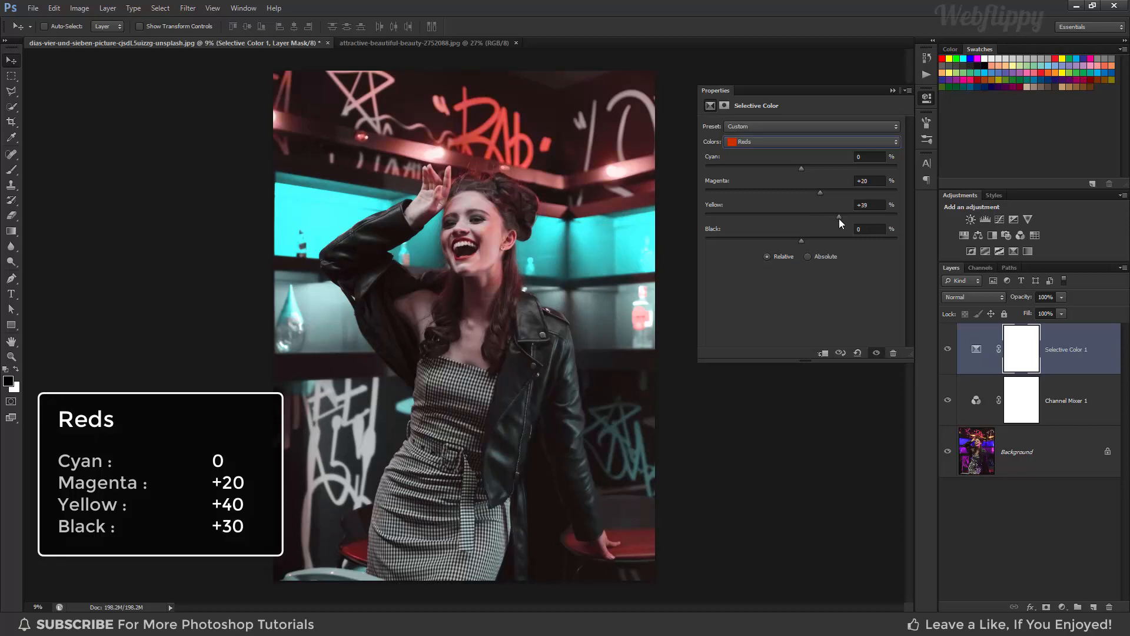
pyautogui.moveTo(802, 240); pyautogui.dragTo(804, 240)
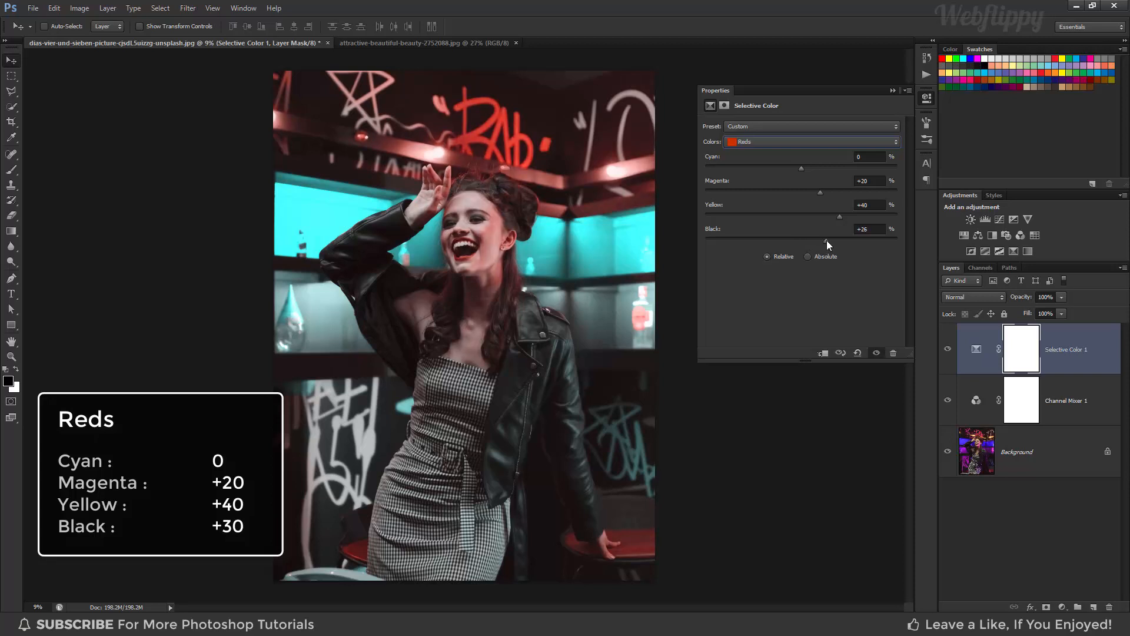
pyautogui.moveTo(830, 242); pyautogui.dragTo(830, 243)
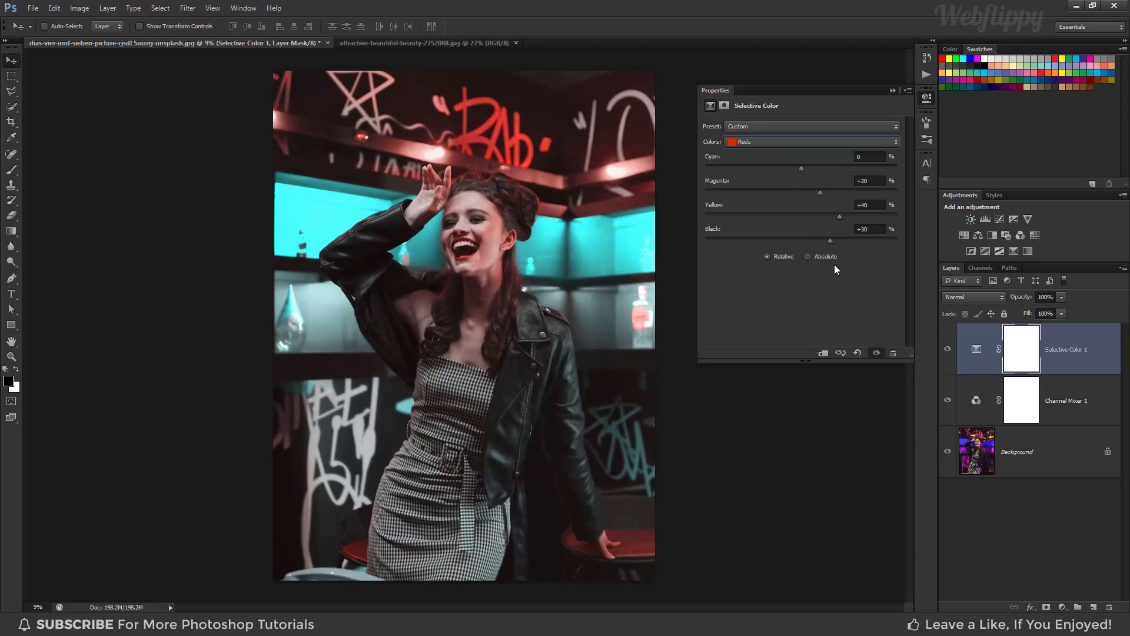
# Step: Set the Cyans of the Selective Color adjustment to Cyan +50 and Magenta +50
pyautogui.click(790, 146)
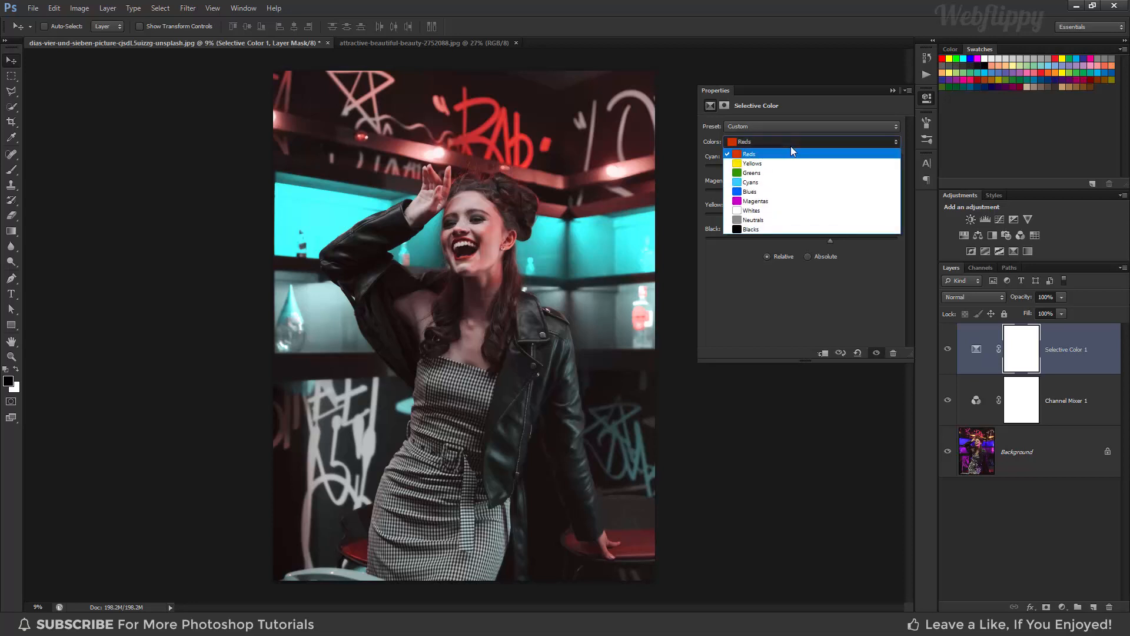
pyautogui.click(790, 183)
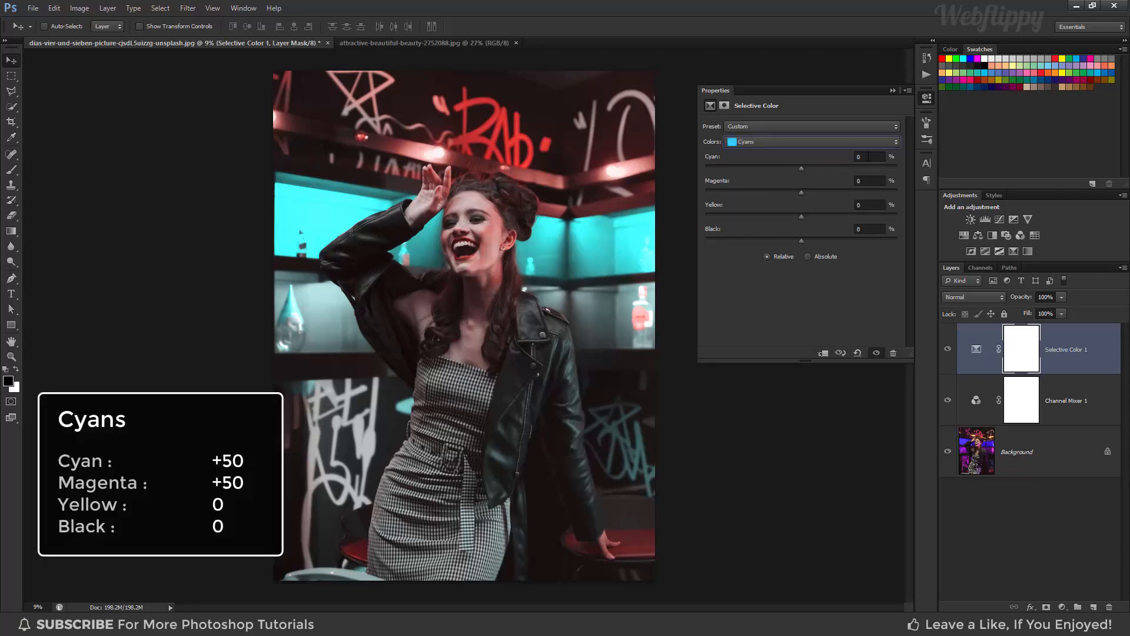
pyautogui.moveTo(868, 157); pyautogui.dragTo(854, 157)
pyautogui.write('5')
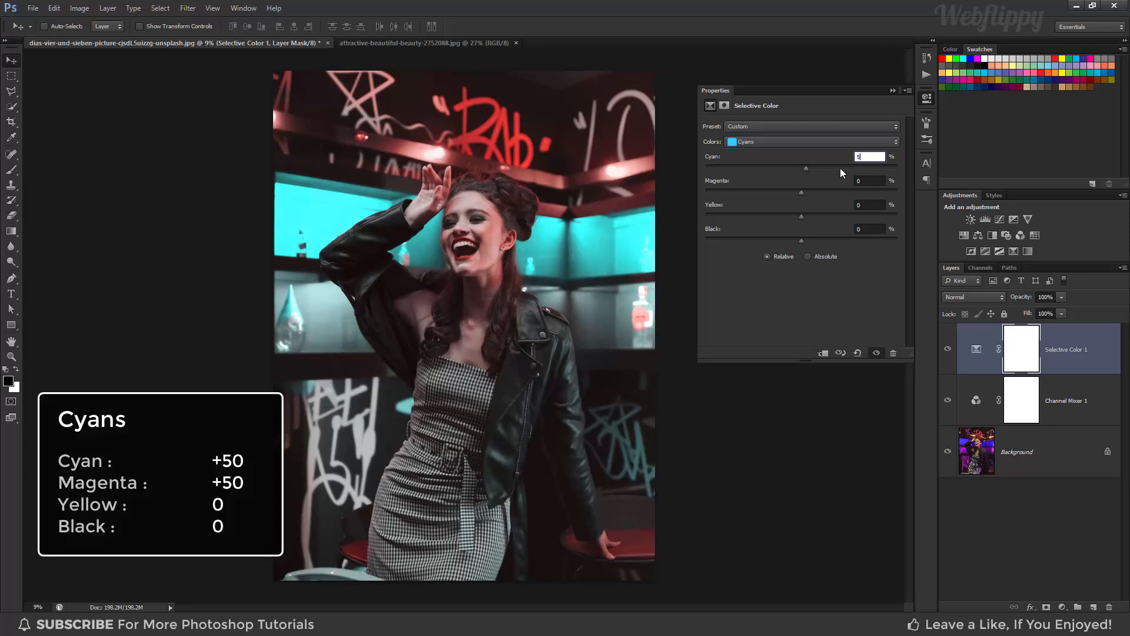
pyautogui.write('0')
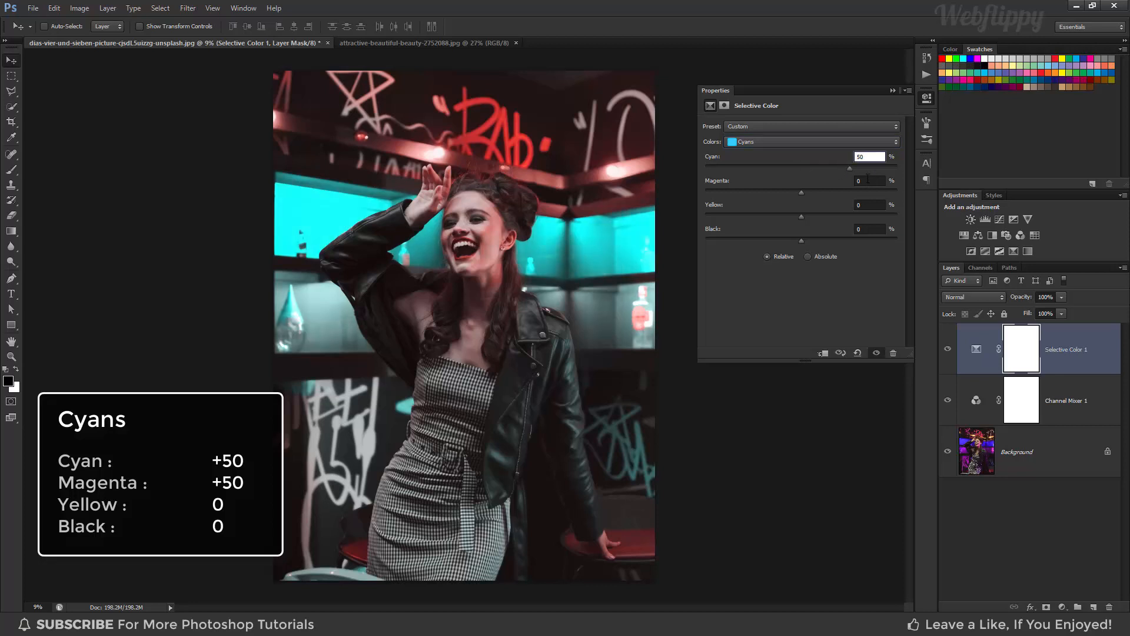
pyautogui.press('Tab')
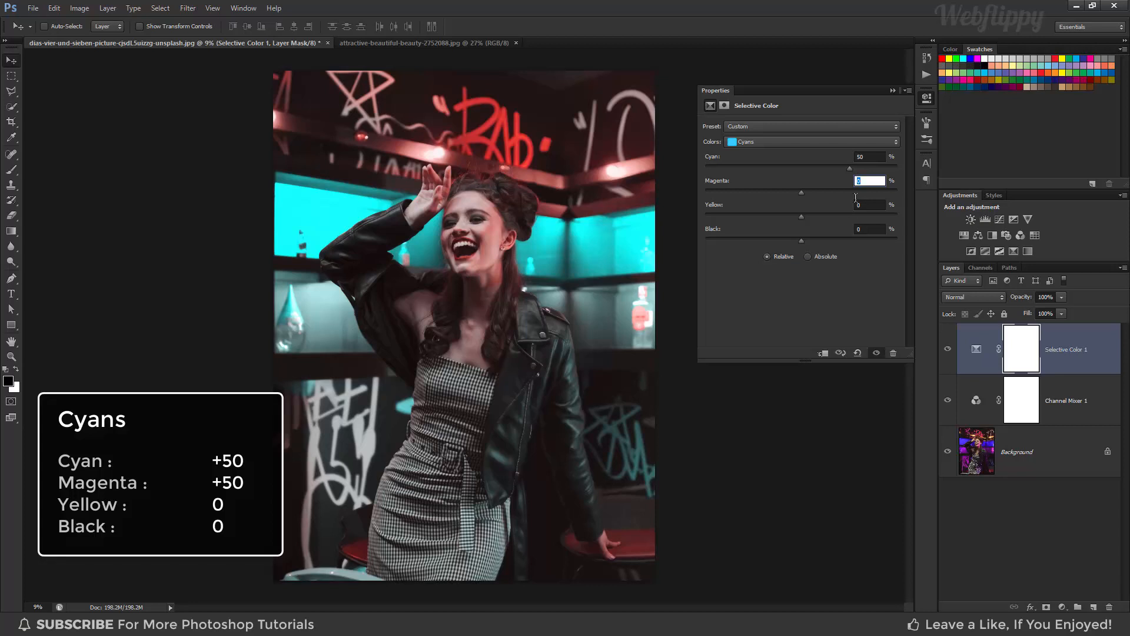
pyautogui.write('50')
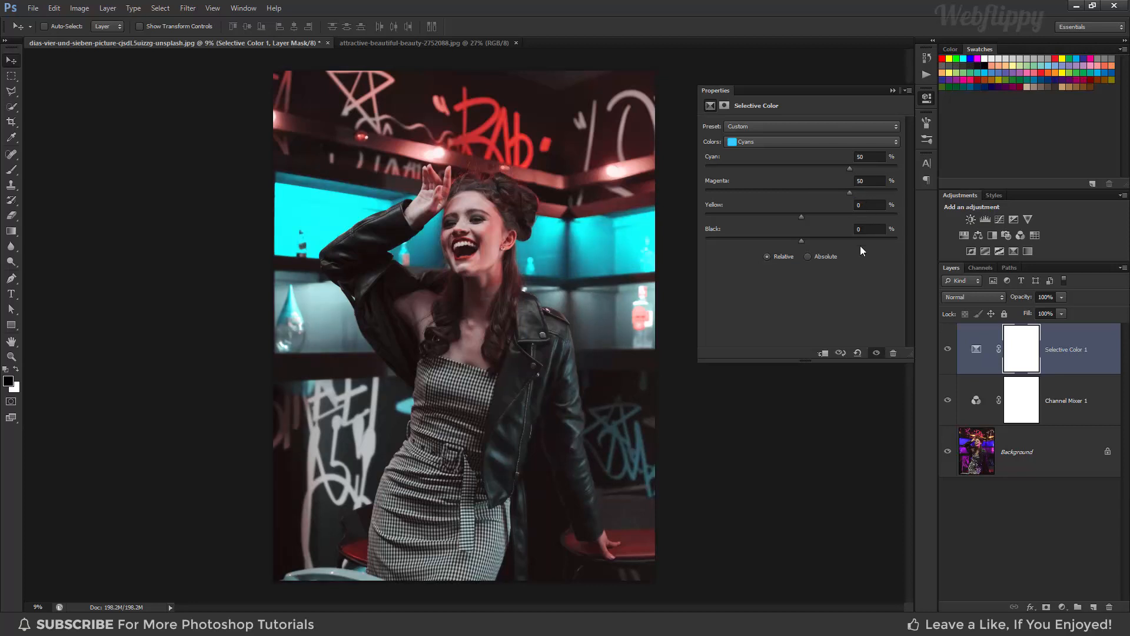
# Step: Adjust the cyan and black amounts of the Whites, and set the Neutrals to Cyan -15 and Black -5
pyautogui.click(785, 142)
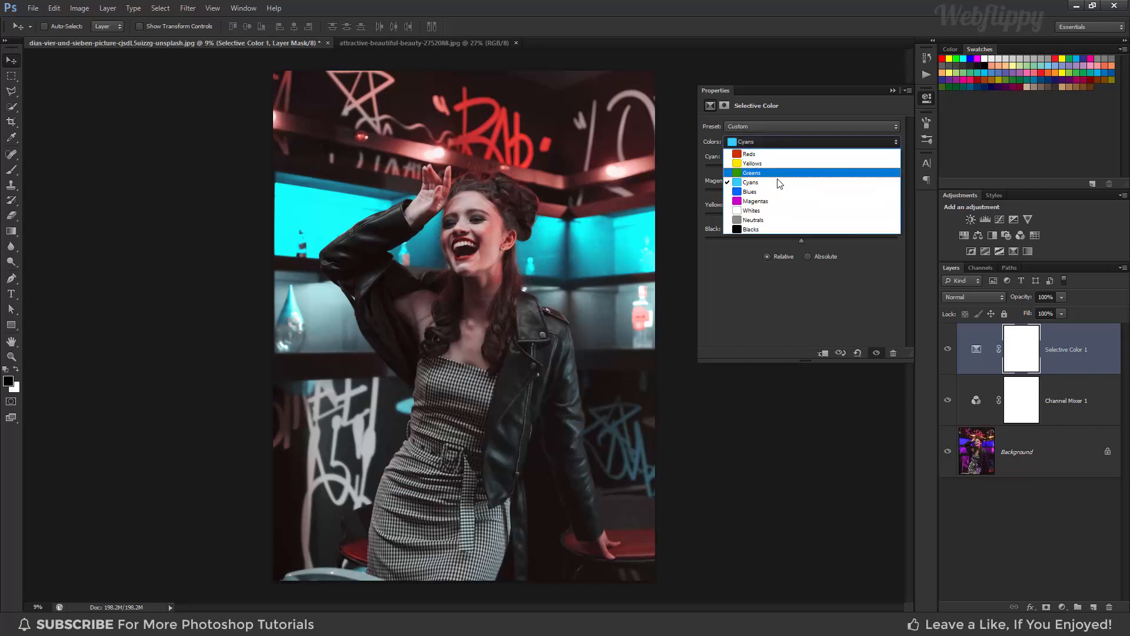
pyautogui.click(775, 211)
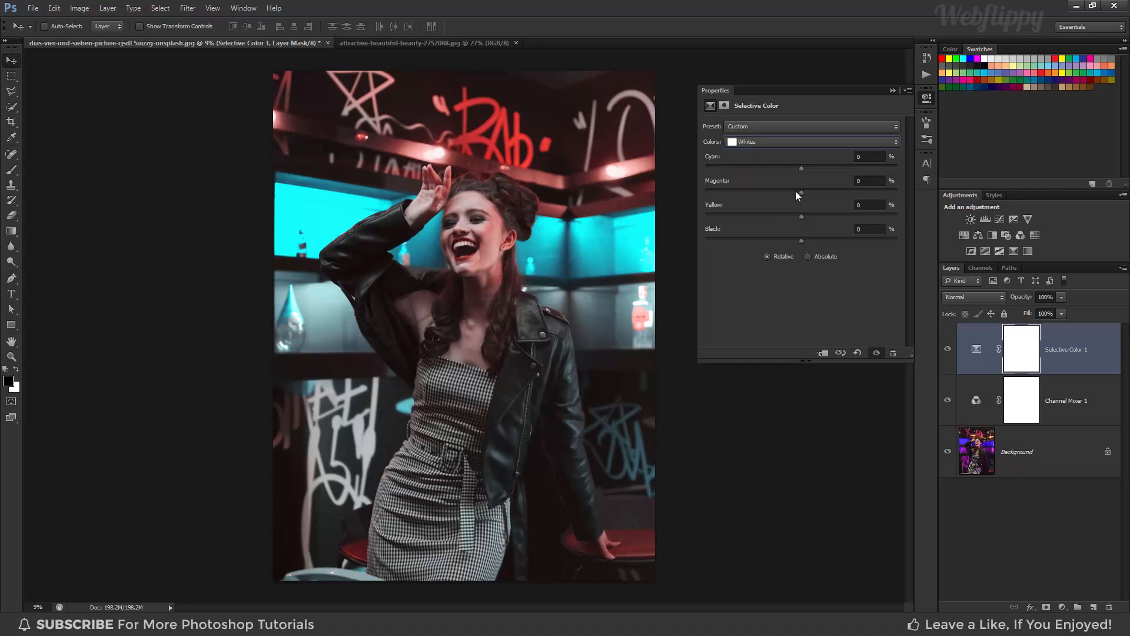
pyautogui.moveTo(801, 167); pyautogui.dragTo(804, 168)
pyautogui.click(779, 143)
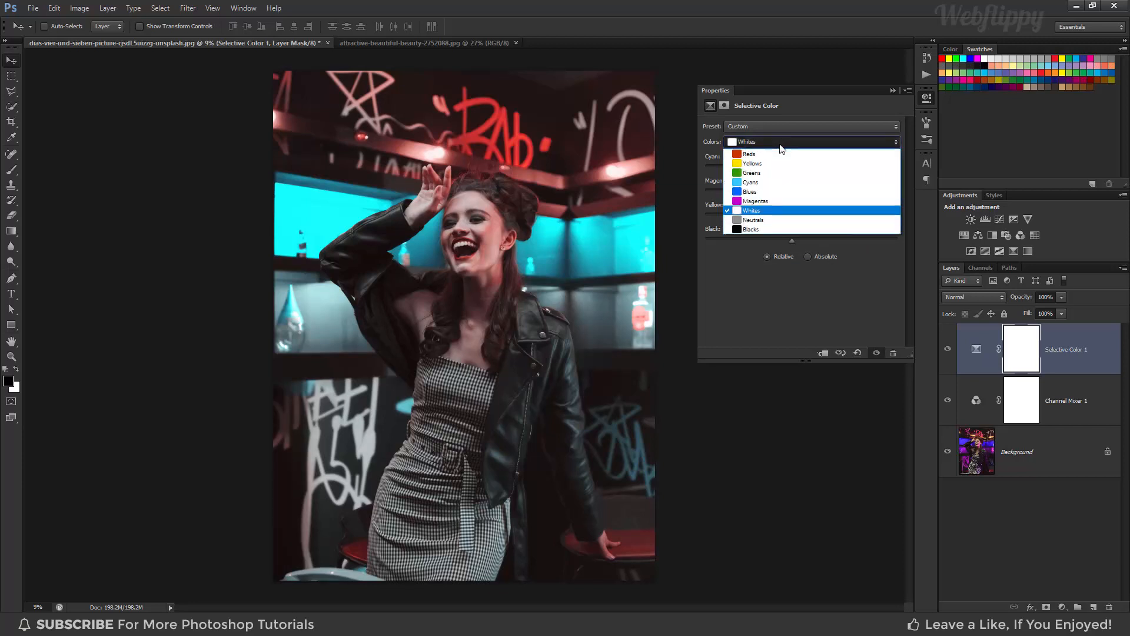
pyautogui.click(777, 220)
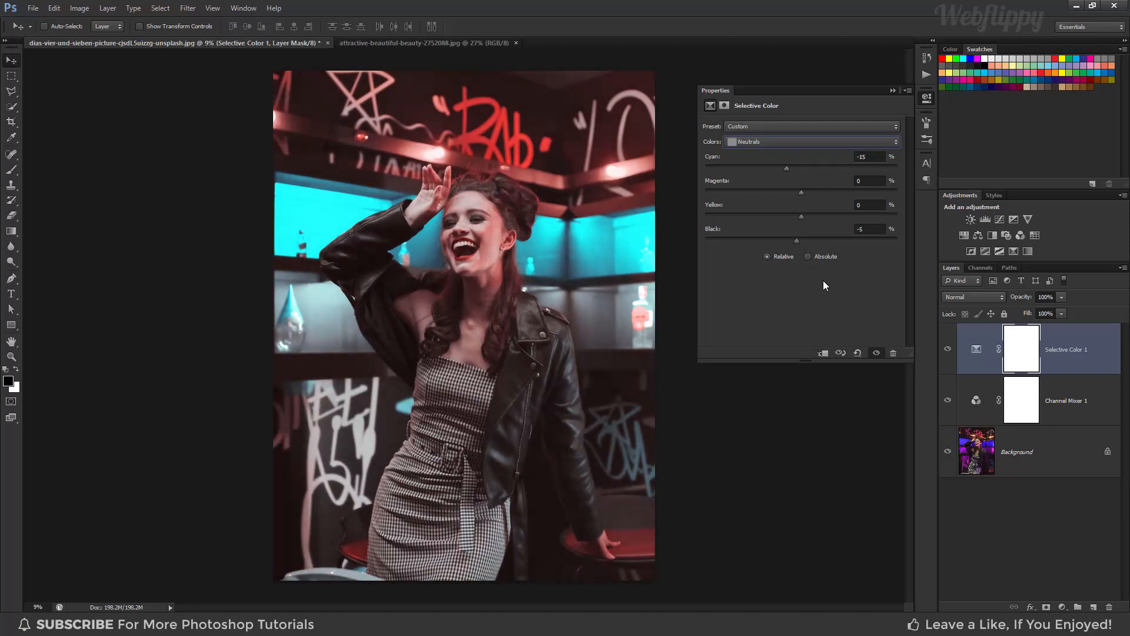
# Step: Set the Blacks to Black +10 and compare the image with the Selective Color layer hidden and shown
pyautogui.click(768, 142)
pyautogui.click(763, 230)
pyautogui.moveTo(803, 242); pyautogui.dragTo(806, 242)
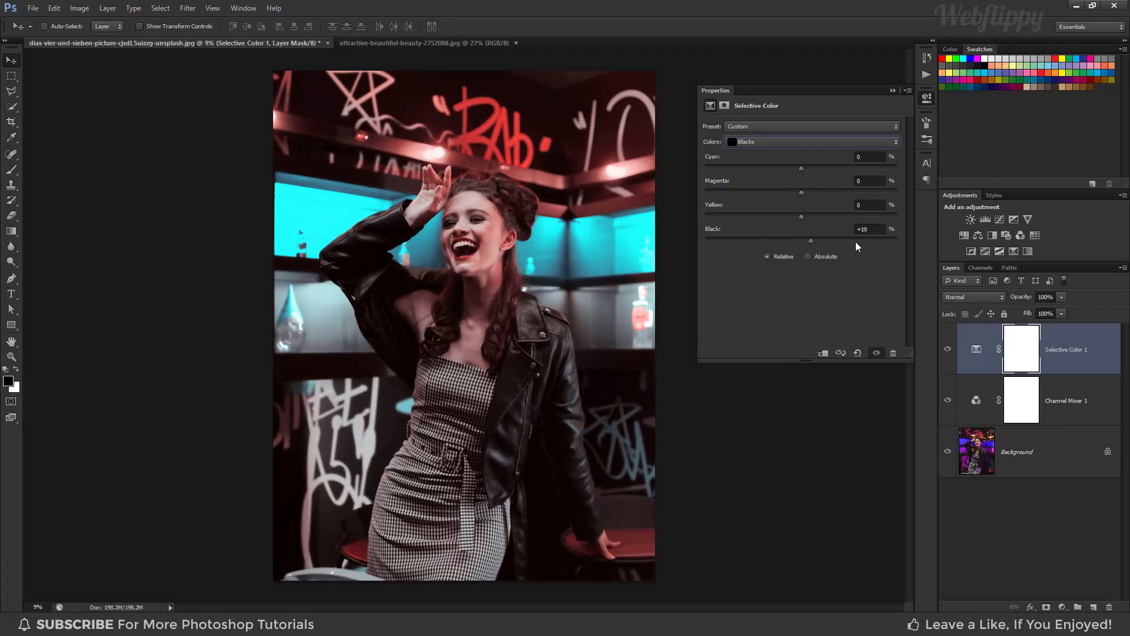
pyautogui.click(894, 90)
pyautogui.click(947, 350)
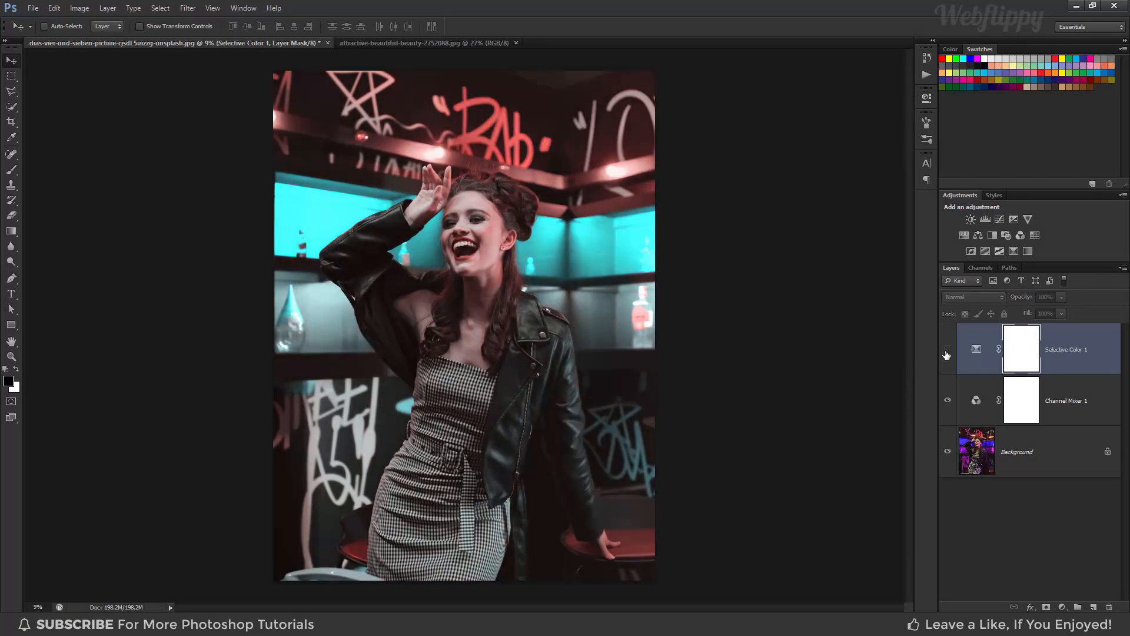
pyautogui.click(947, 350)
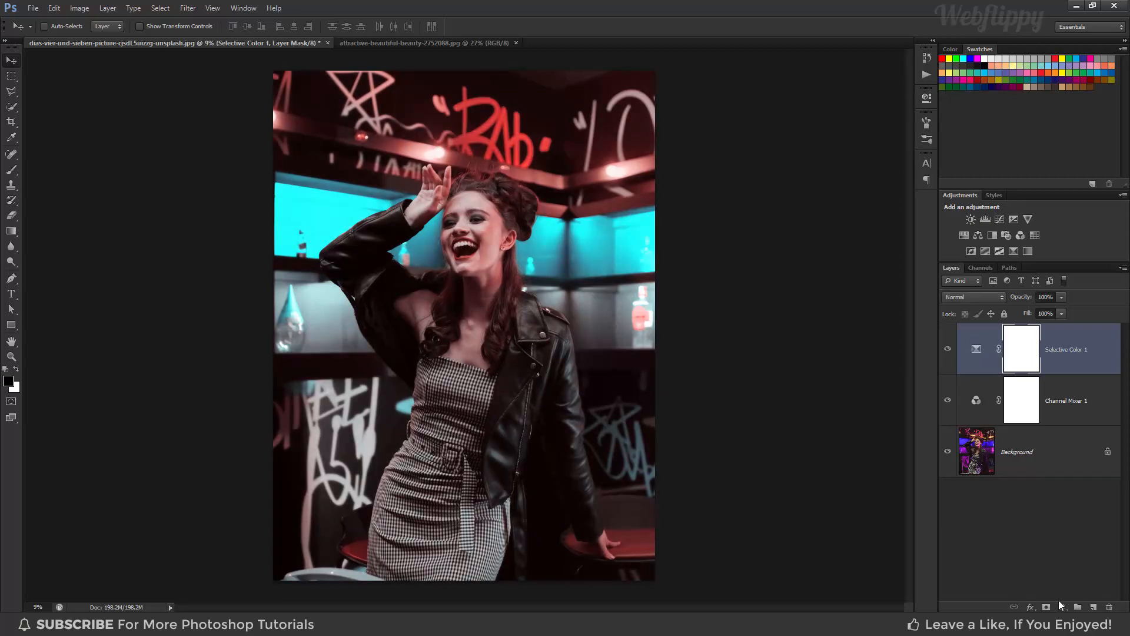
# Step: Add a Color Balance adjustment layer and set the Cyan–Red value of its Shadows to -10
pyautogui.click(1061, 606)
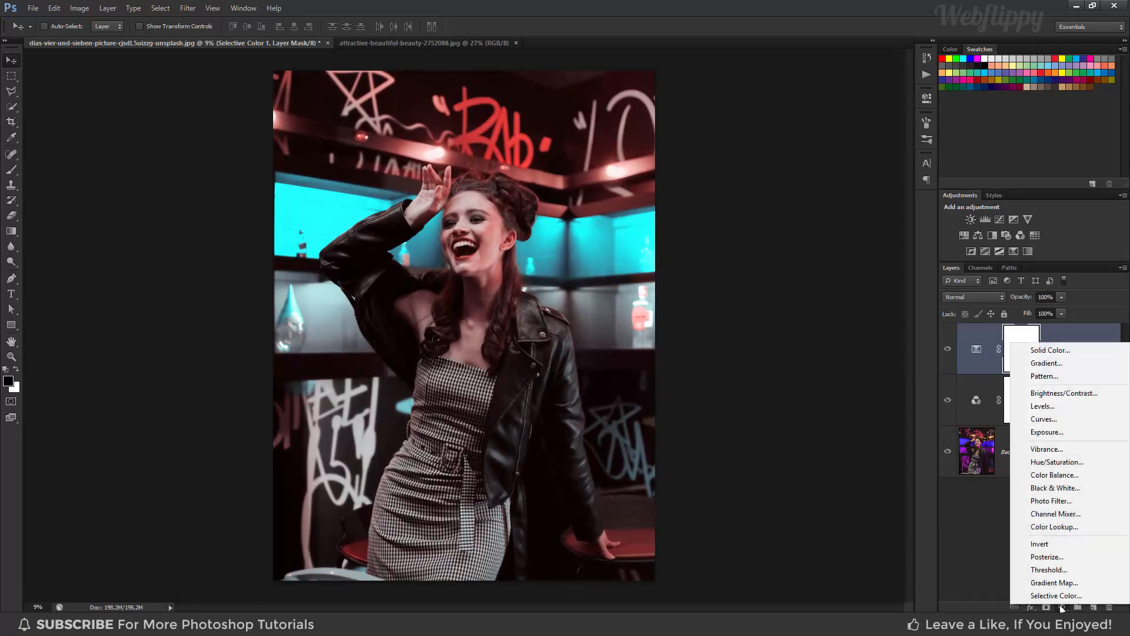
pyautogui.click(1045, 478)
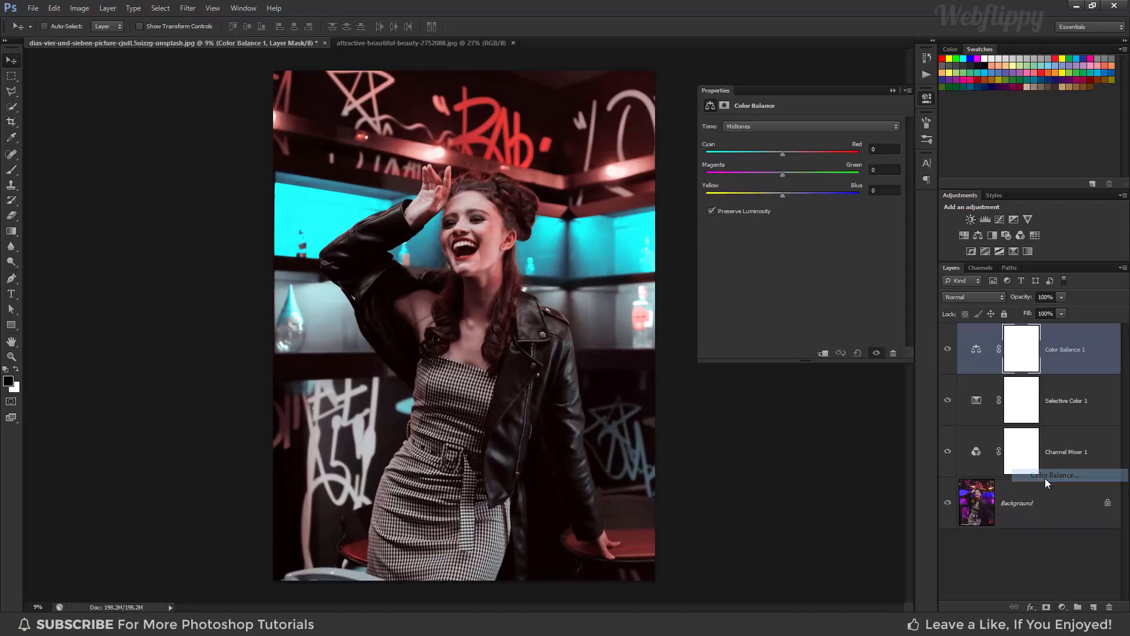
pyautogui.click(780, 126)
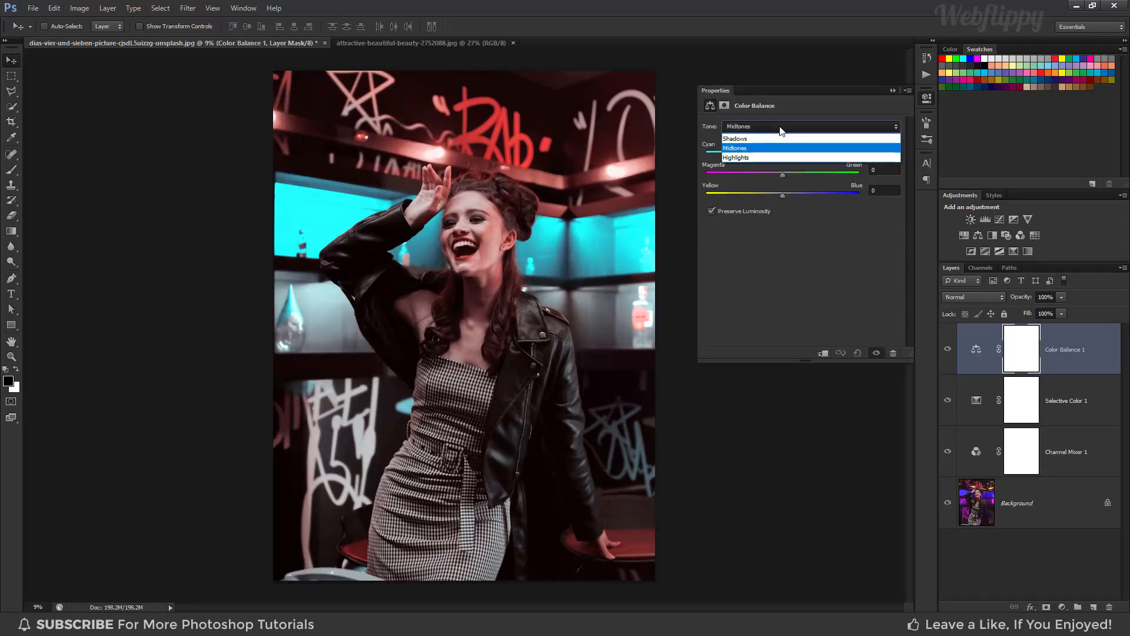
pyautogui.click(779, 140)
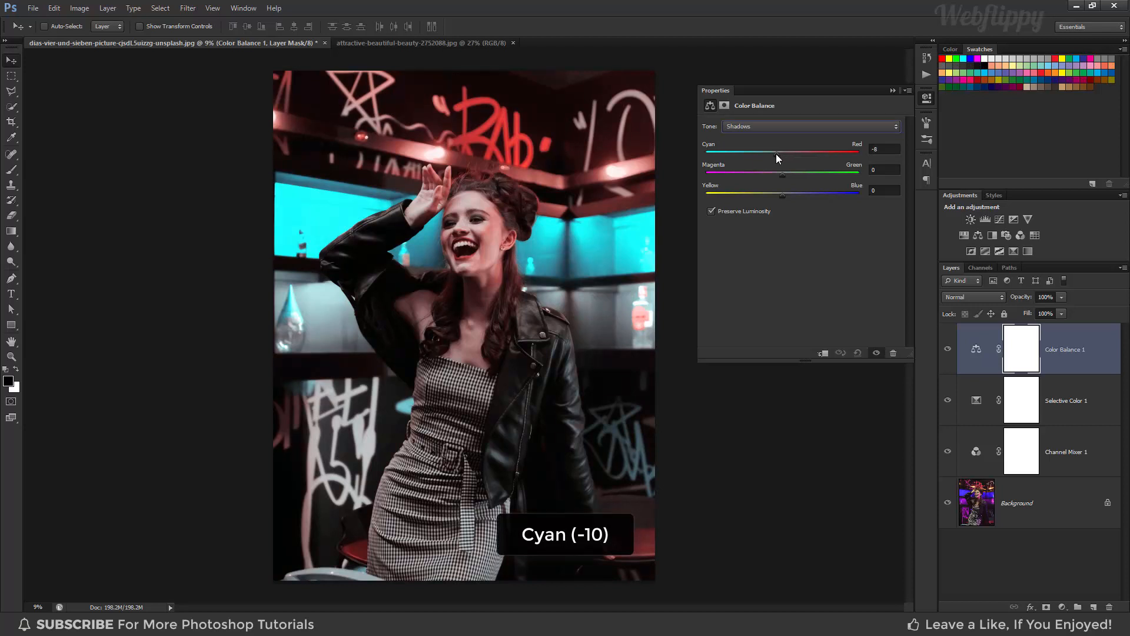
pyautogui.moveTo(775, 153); pyautogui.dragTo(772, 154)
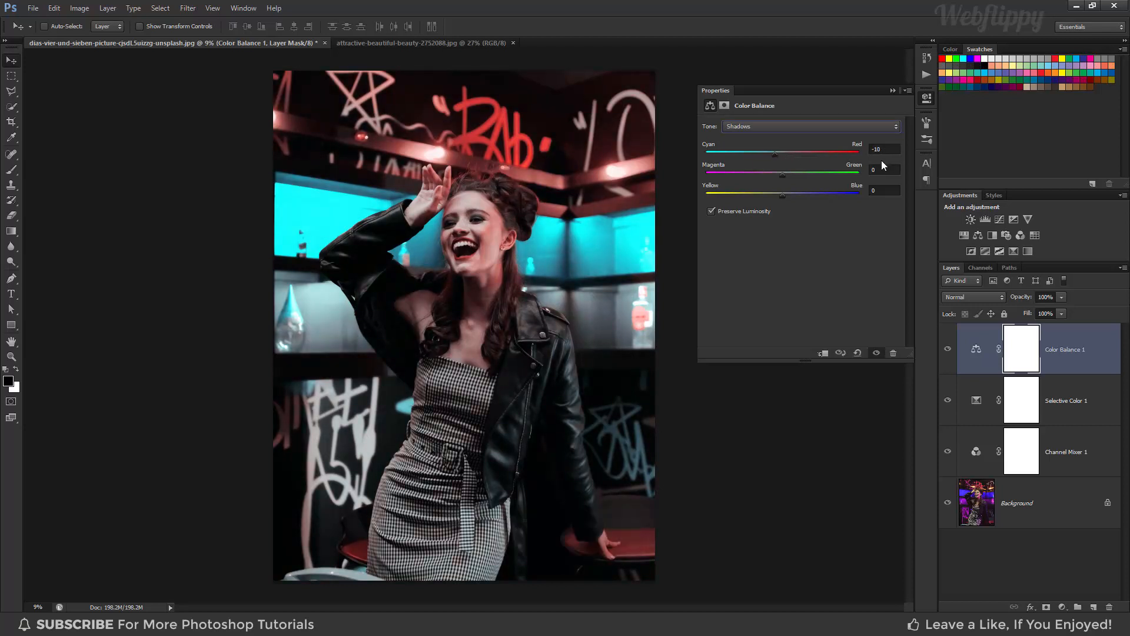
# Step: Set the Color Balance Midtones to Yellow–Blue -10 and the Highlights to Cyan–Red +10
pyautogui.click(780, 129)
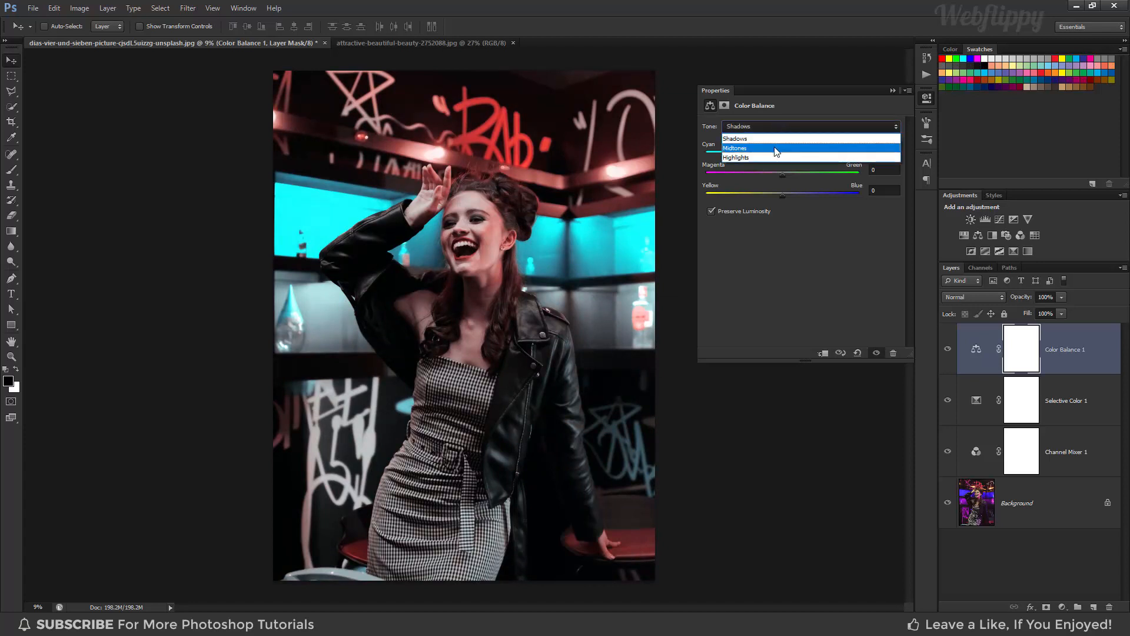
pyautogui.click(775, 148)
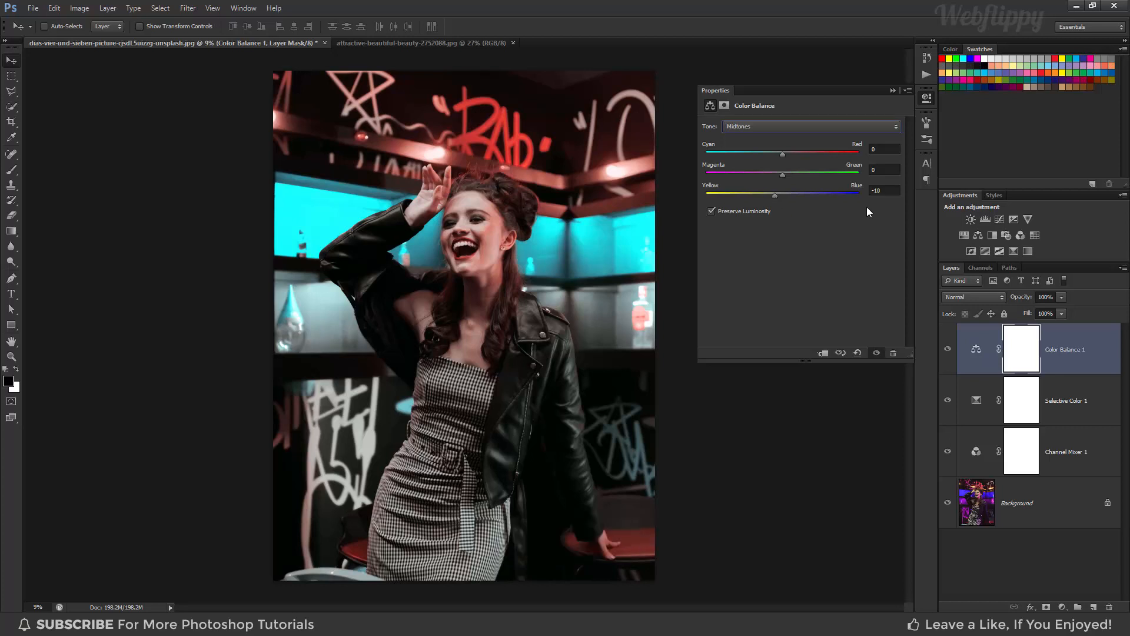
pyautogui.click(761, 126)
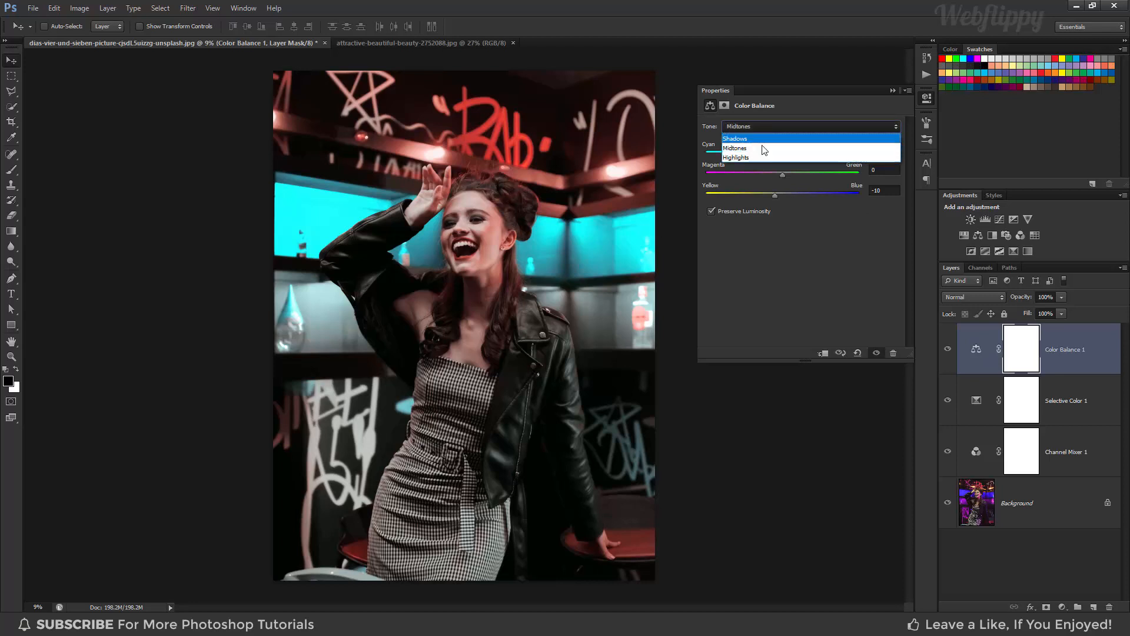
pyautogui.click(762, 158)
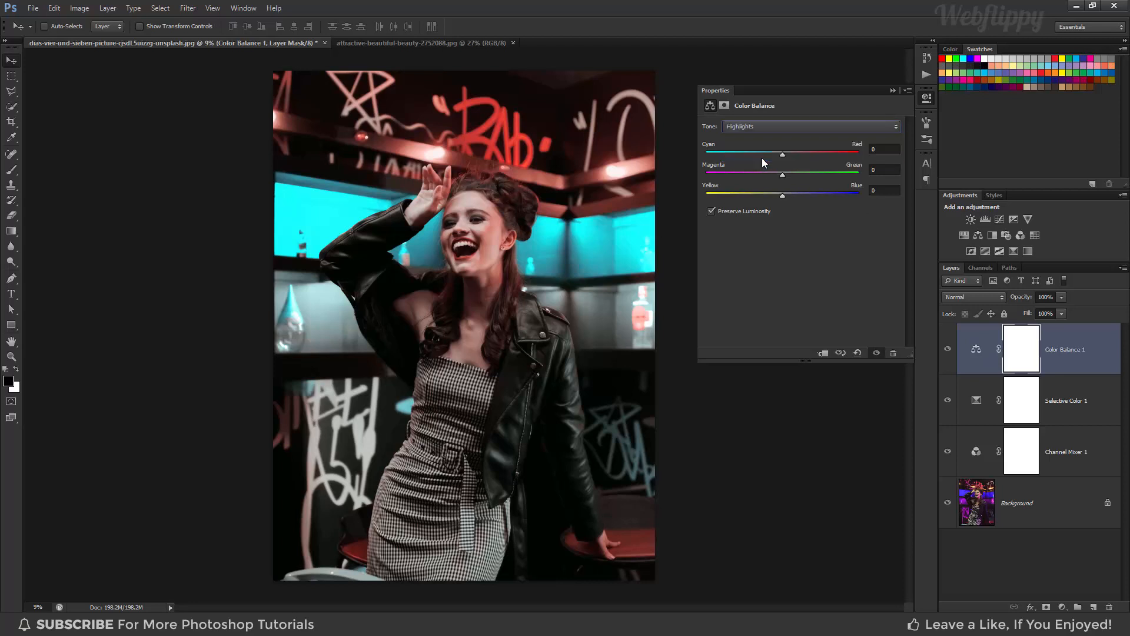
pyautogui.moveTo(783, 154); pyautogui.dragTo(785, 154)
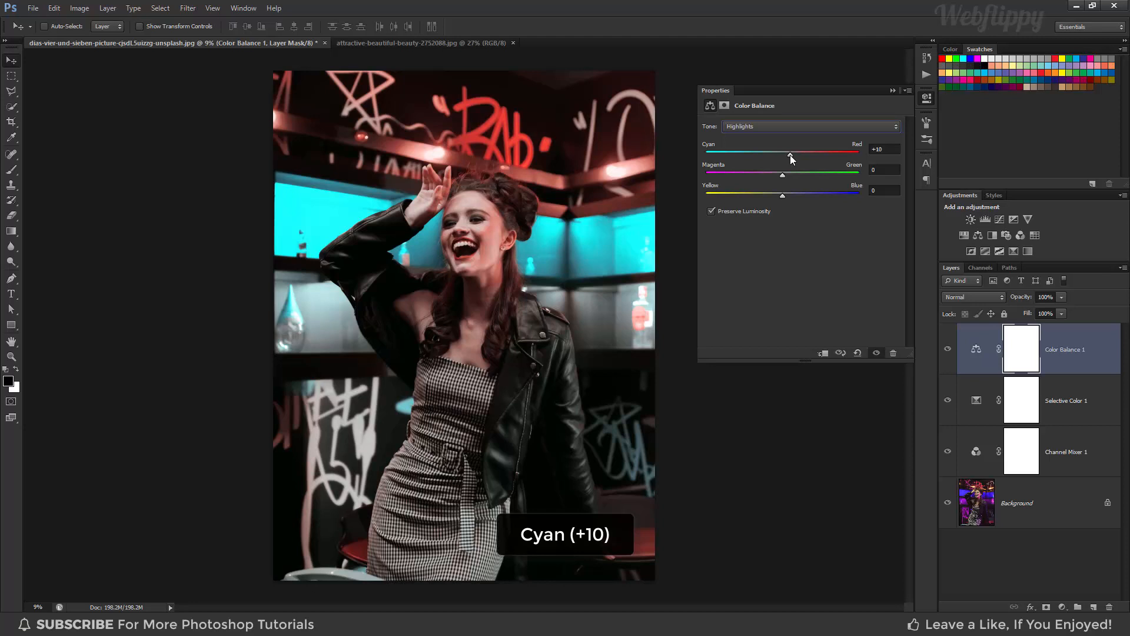
pyautogui.click(892, 91)
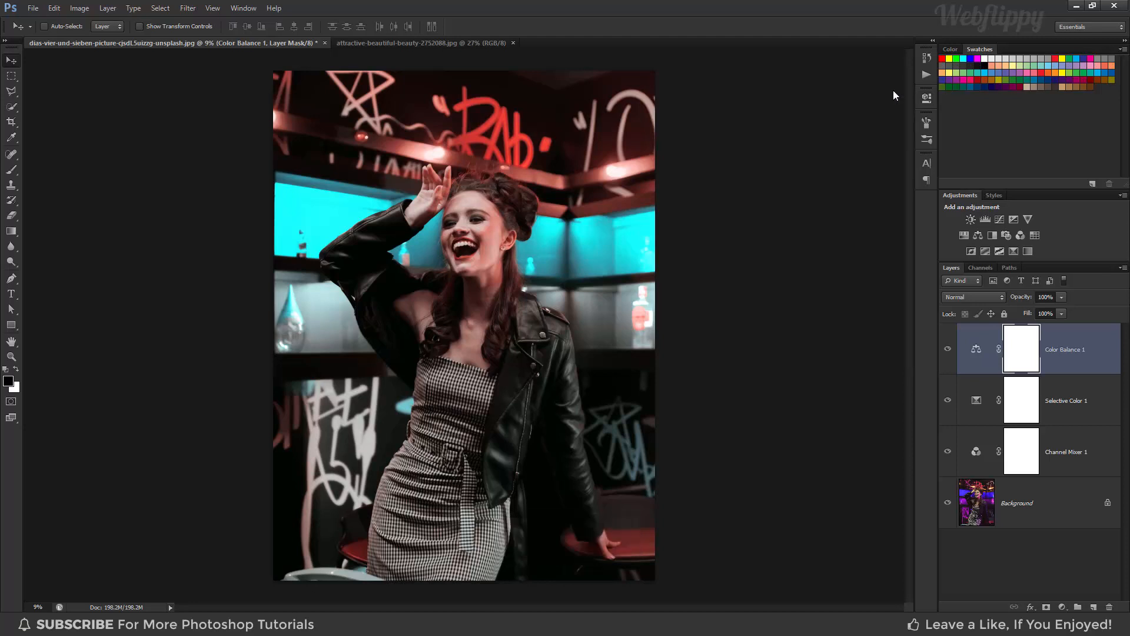
# Step: Add a Curves adjustment layer and, in its Red channel, raise the black point to an output of about 14 and lower the white point
pyautogui.click(1060, 607)
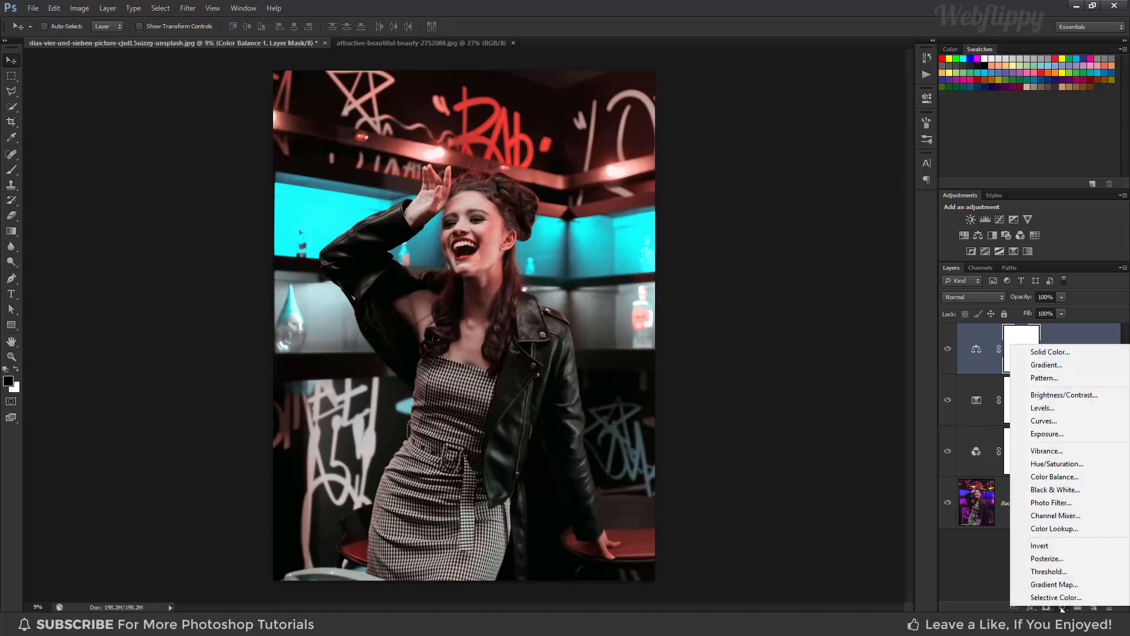
pyautogui.click(1044, 421)
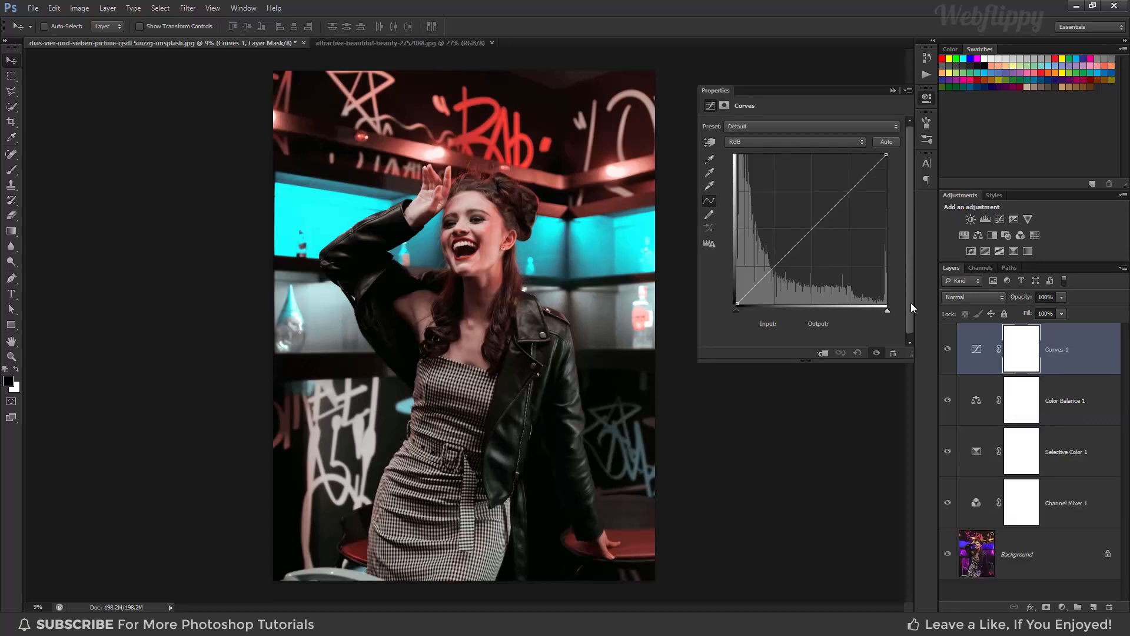
pyautogui.click(769, 141)
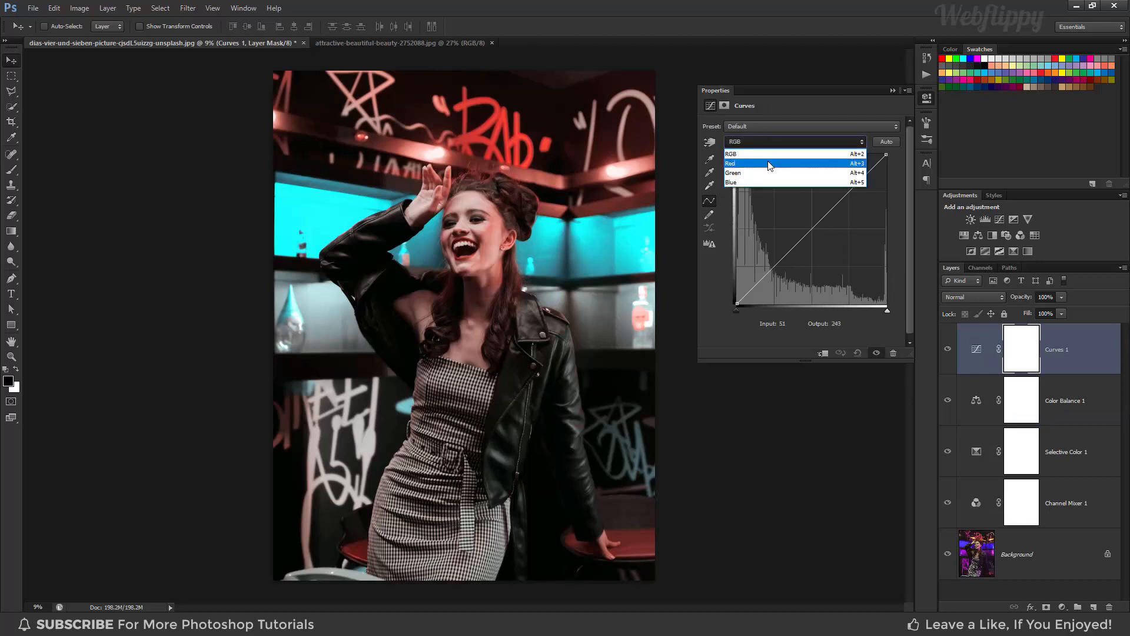
pyautogui.click(769, 165)
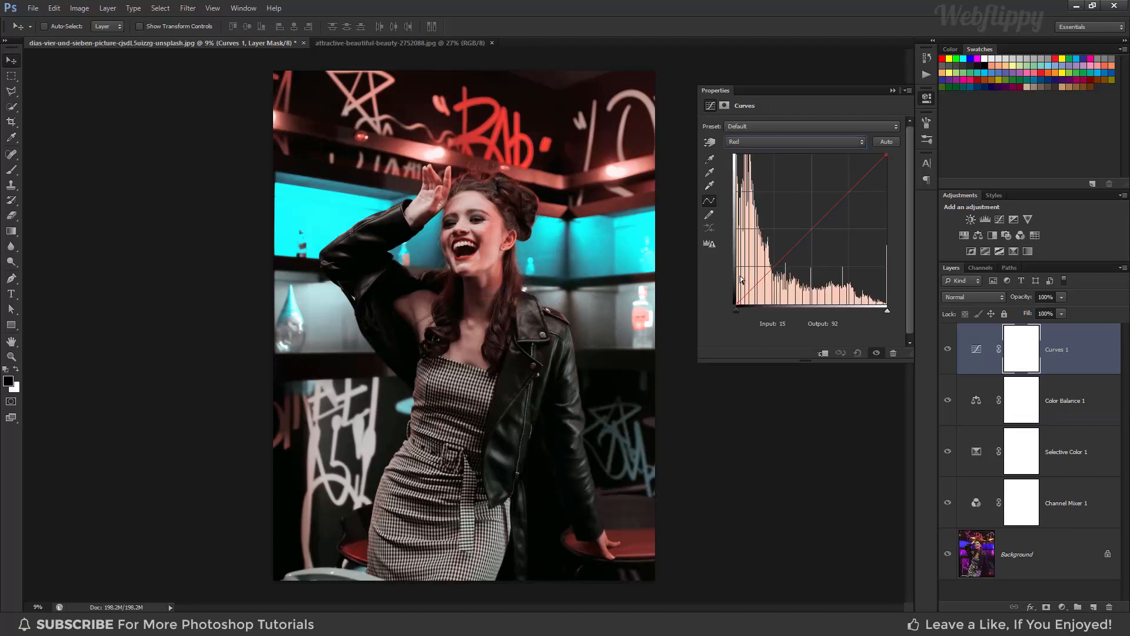
pyautogui.moveTo(738, 304); pyautogui.dragTo(730, 295)
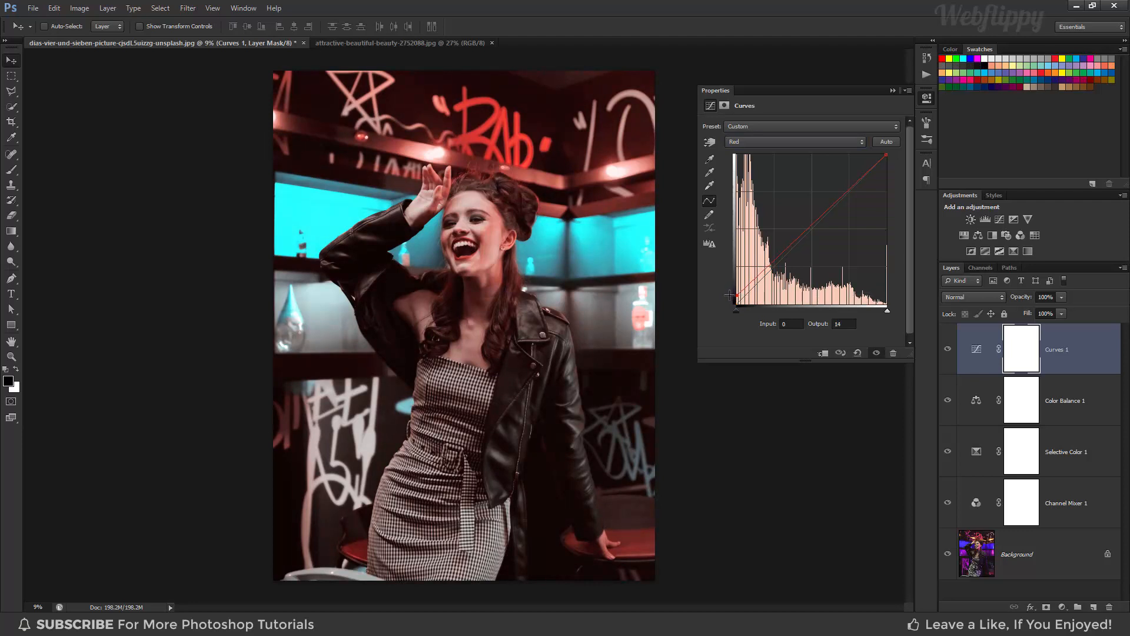
pyautogui.moveTo(885, 154); pyautogui.dragTo(898, 163)
pyautogui.click(893, 91)
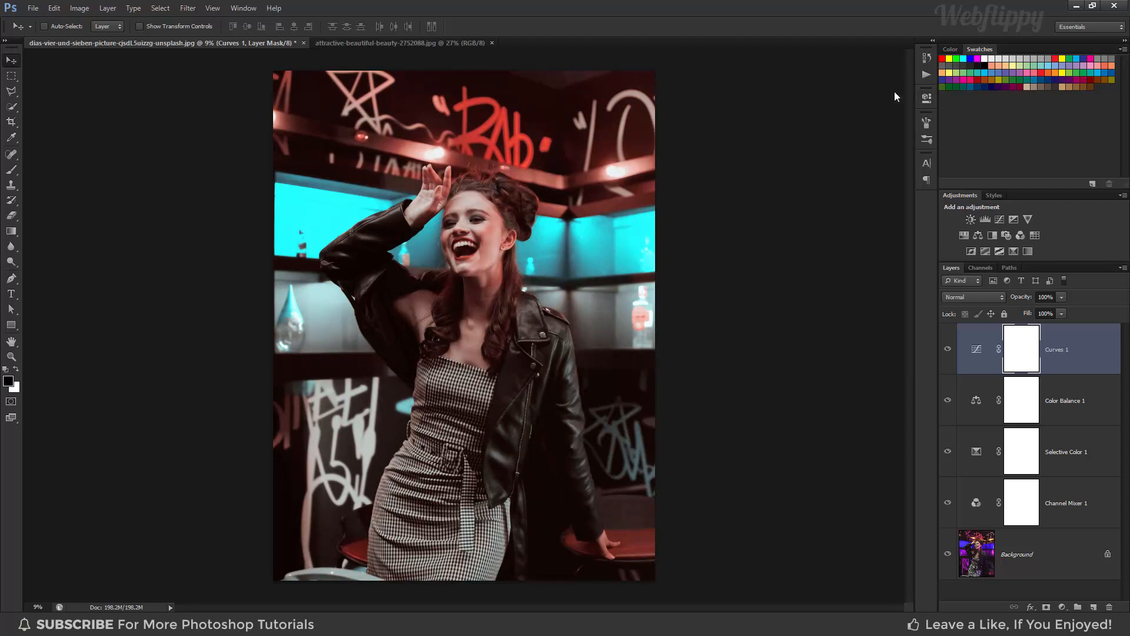
# Step: Compare the graded portrait with the original by hiding and showing all adjustment layers above the Background
pyautogui.keyDown('alt'); pyautogui.click(948, 555); pyautogui.keyUp('alt')
pyautogui.keyDown('alt'); pyautogui.click(947, 555); pyautogui.keyUp('alt')
pyautogui.keyDown('alt'); pyautogui.click(948, 555); pyautogui.keyUp('alt')
pyautogui.keyDown('alt'); pyautogui.click(947, 555); pyautogui.keyUp('alt')
pyautogui.keyDown('alt'); pyautogui.click(948, 555); pyautogui.keyUp('alt')
pyautogui.keyDown('alt'); pyautogui.click(948, 555); pyautogui.keyUp('alt')
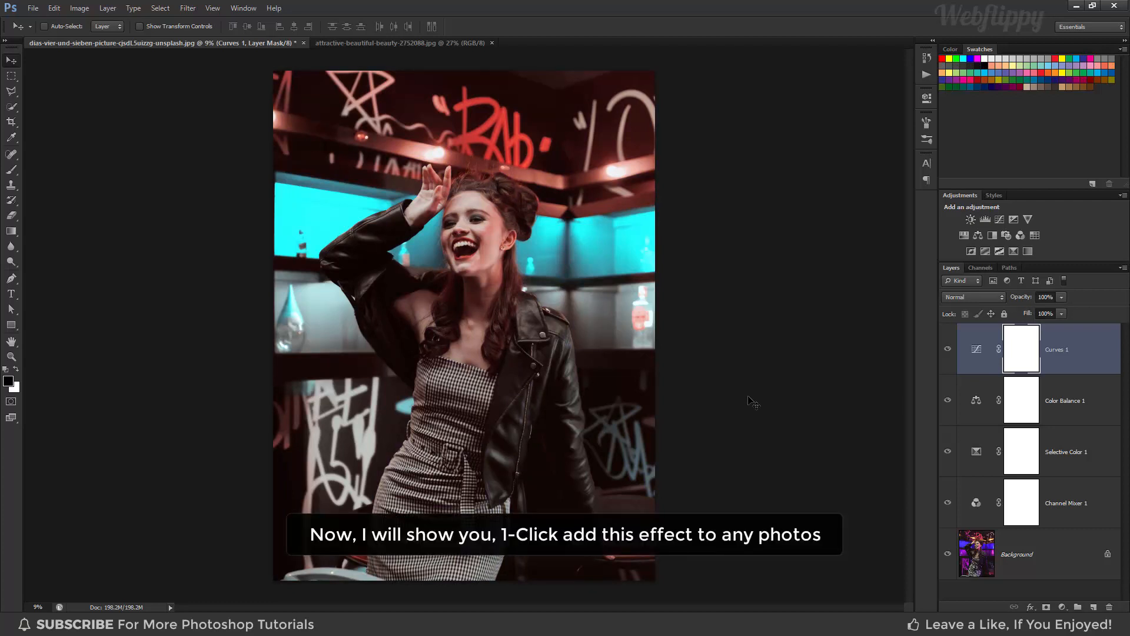
# Step: Switch to the attractive-beautiful-beauty-2752088.jpg photo and load the "Webflippy - Red & Teal Color Grade" action file
pyautogui.click(447, 45)
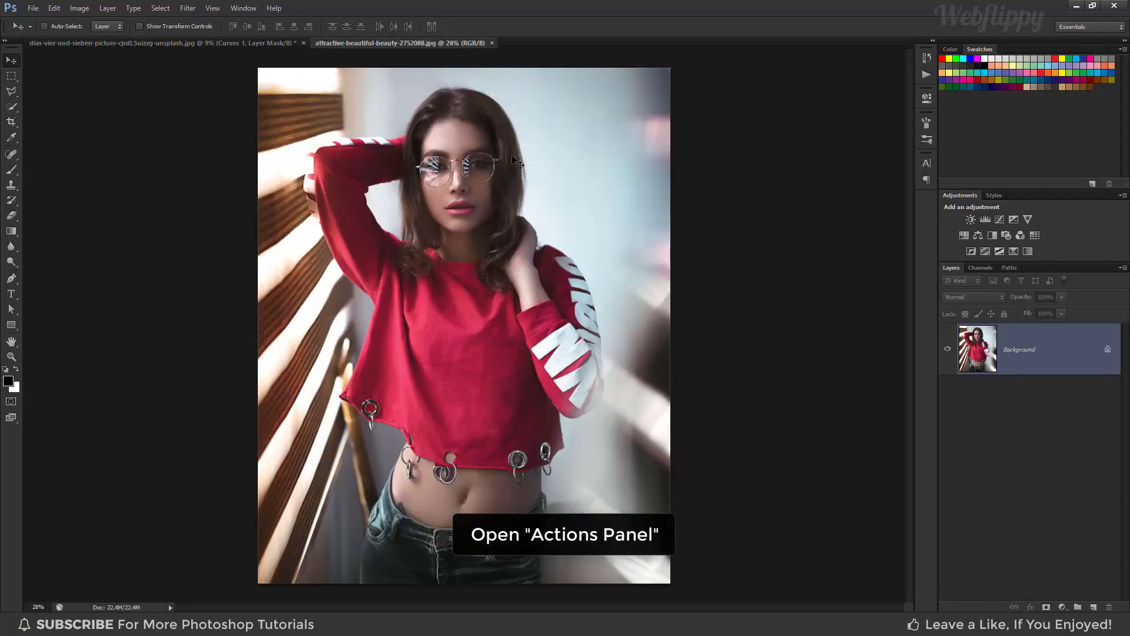
pyautogui.click(243, 8)
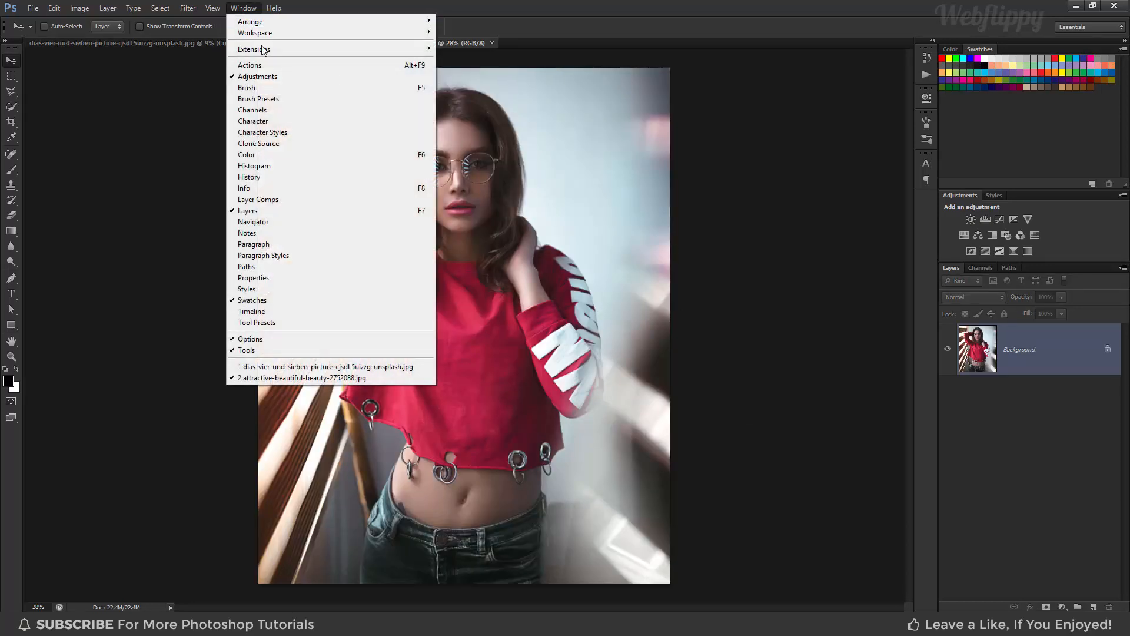
pyautogui.click(266, 66)
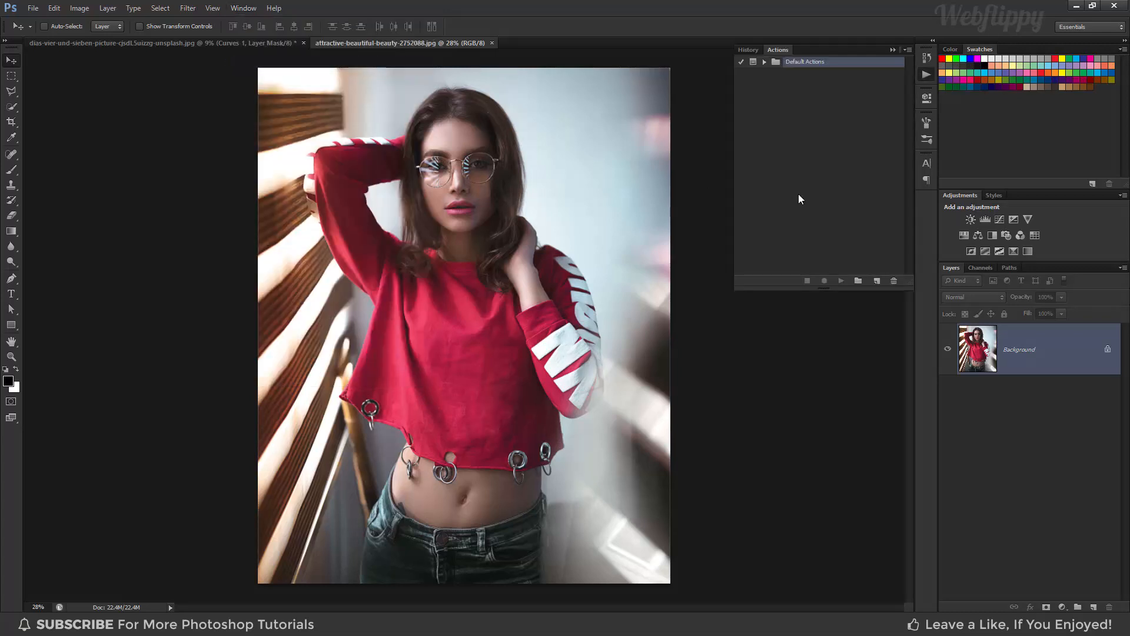
pyautogui.click(907, 50)
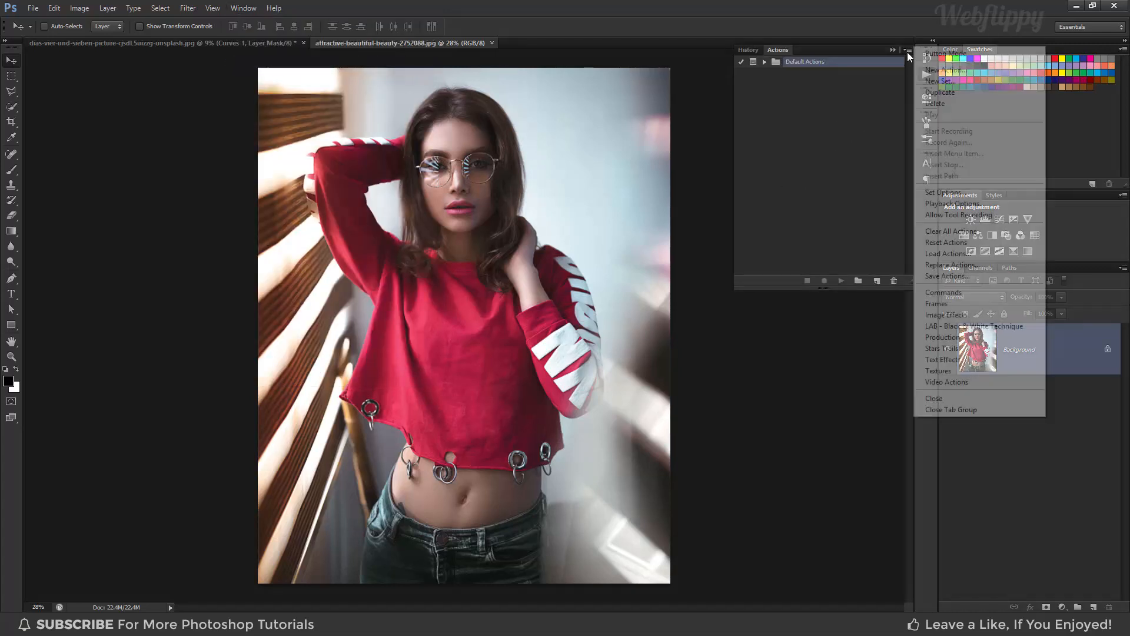
pyautogui.click(979, 255)
pyautogui.click(530, 133)
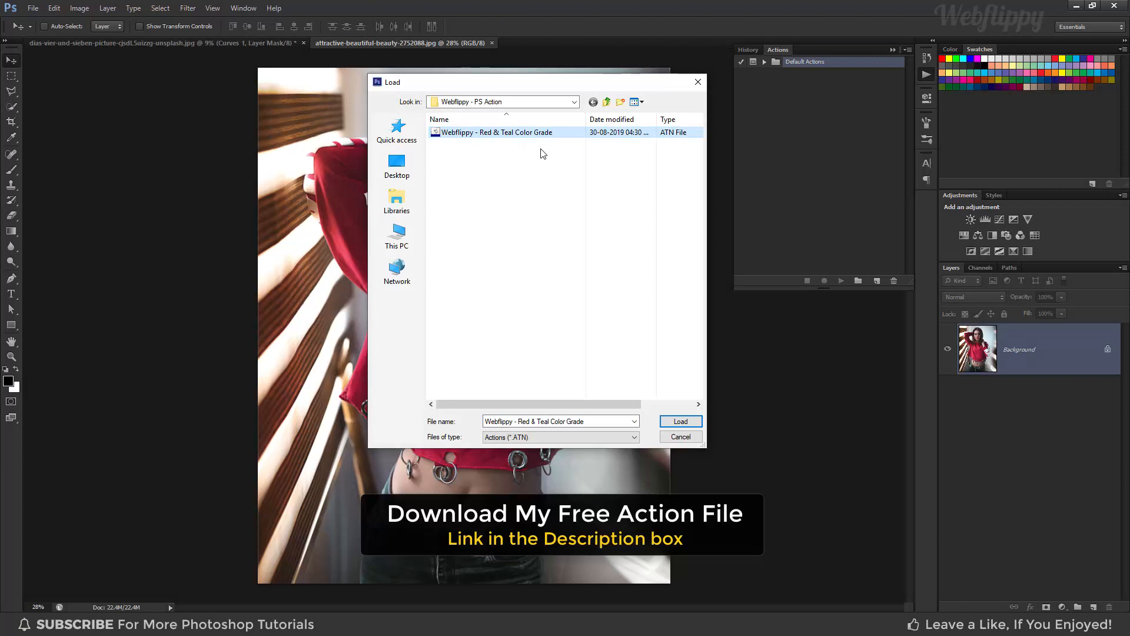
pyautogui.click(680, 421)
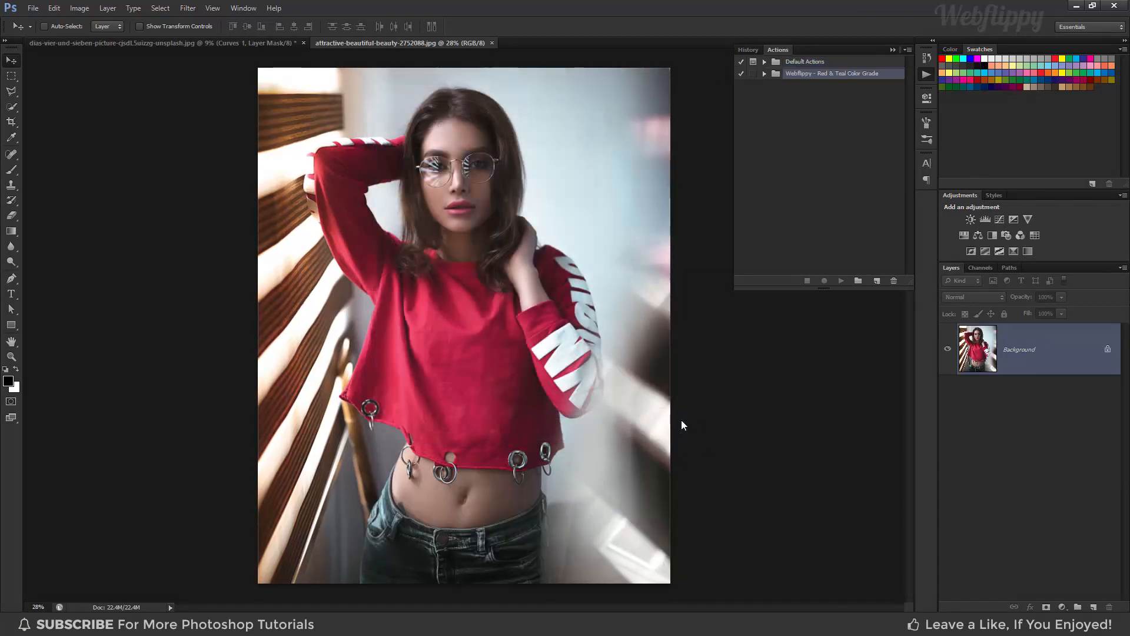
# Step: Play the "CLICK HERE & PLAY IT" action from the Webflippy - Red & Teal Color Grade set on the photo
pyautogui.click(765, 74)
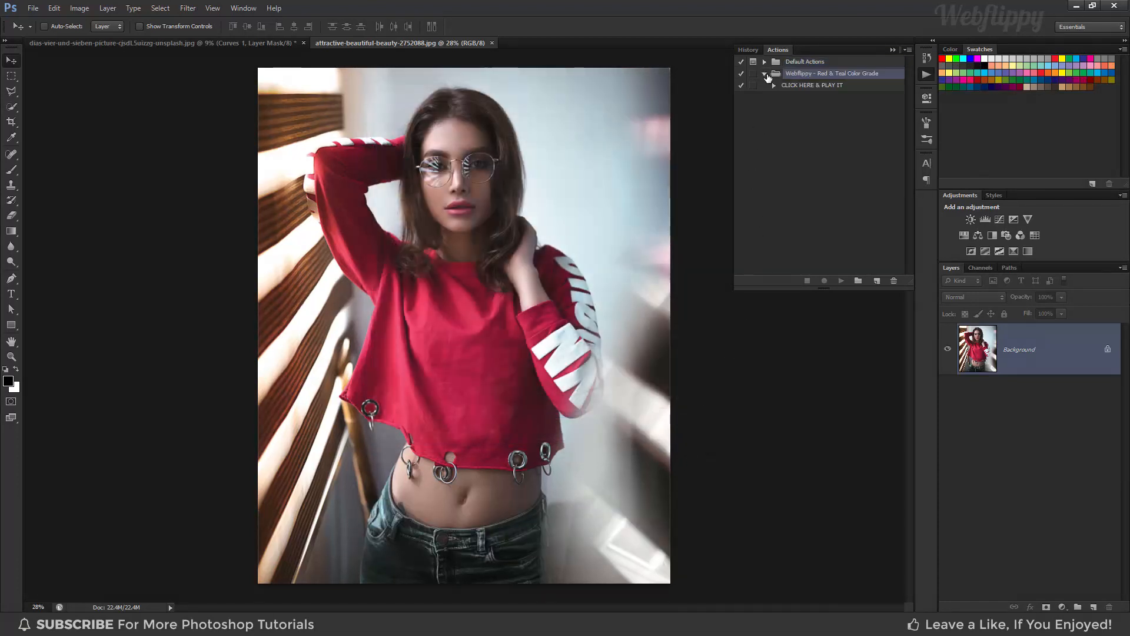
pyautogui.click(805, 88)
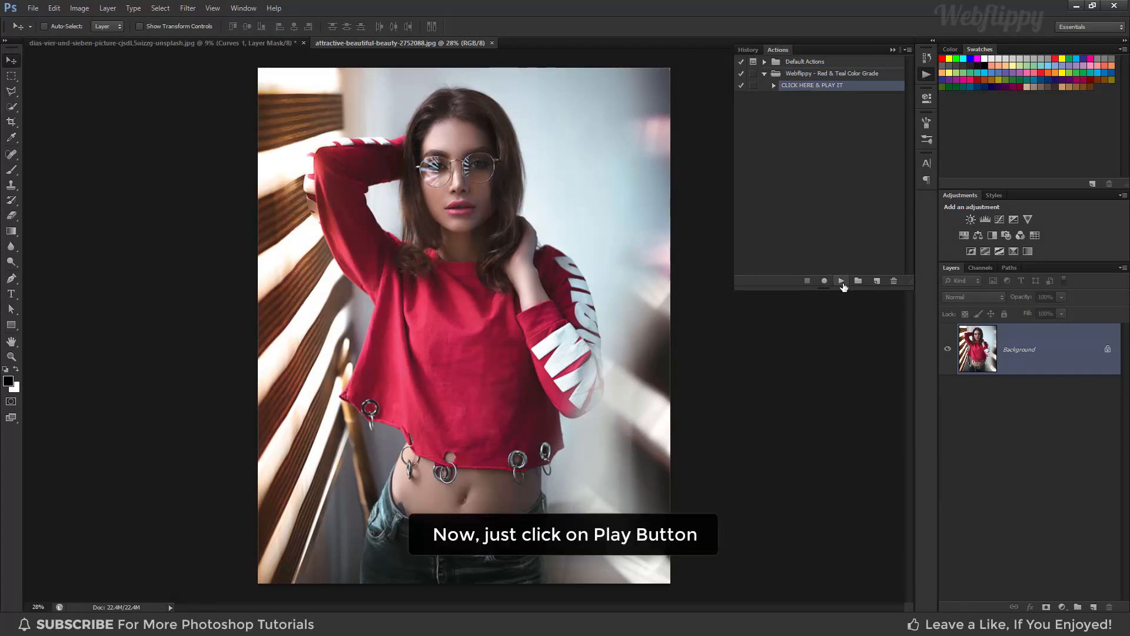
pyautogui.click(841, 281)
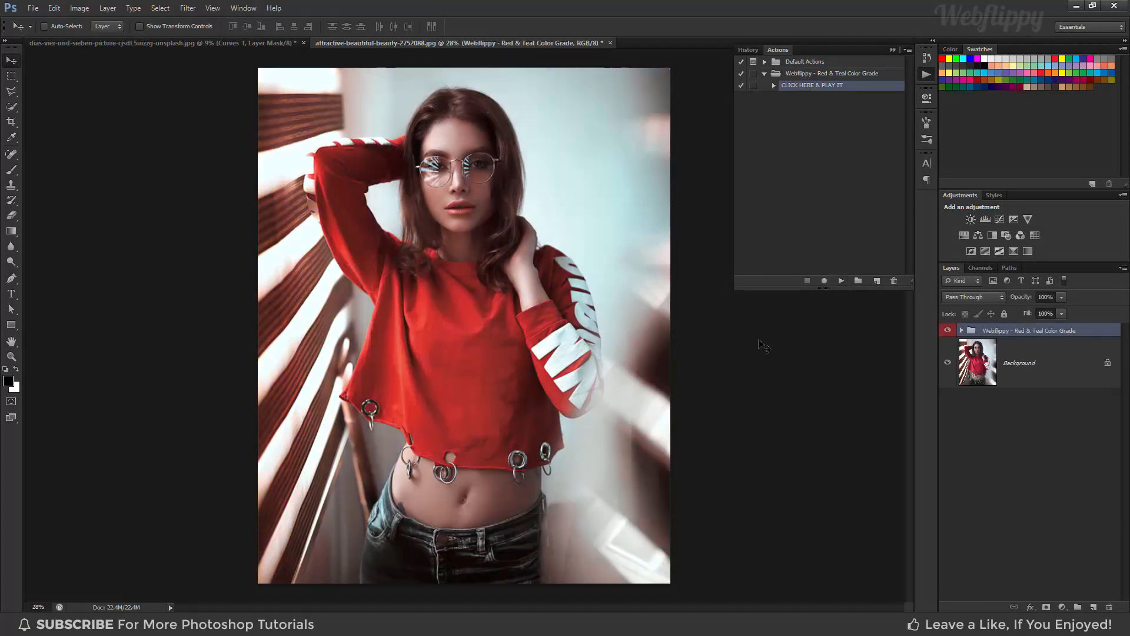
pyautogui.click(893, 51)
# Step: Examine the adjustment layers inside the Red & Teal Color Grade group and compare the photo with the group hidden and shown
pyautogui.click(961, 331)
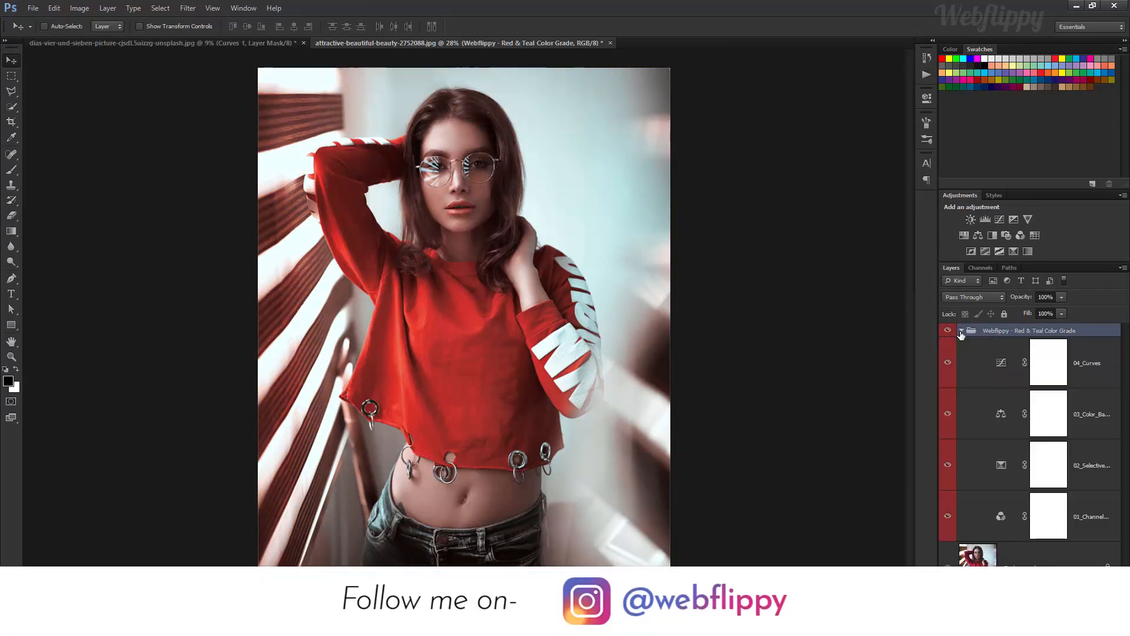
pyautogui.click(961, 330)
pyautogui.click(947, 331)
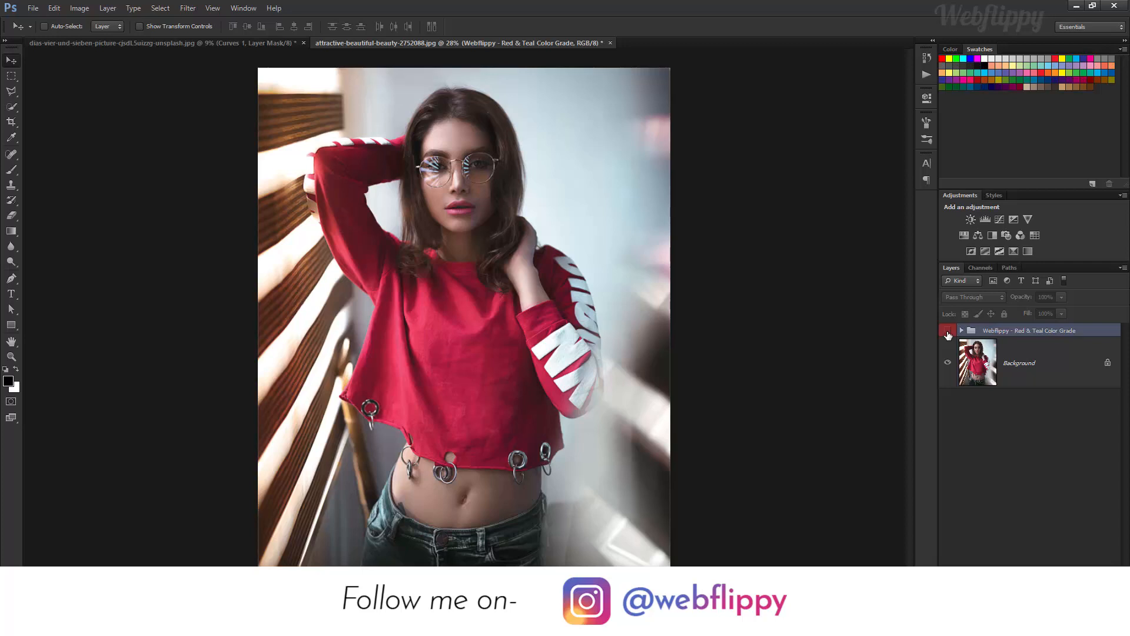
pyautogui.click(948, 331)
pyautogui.click(947, 332)
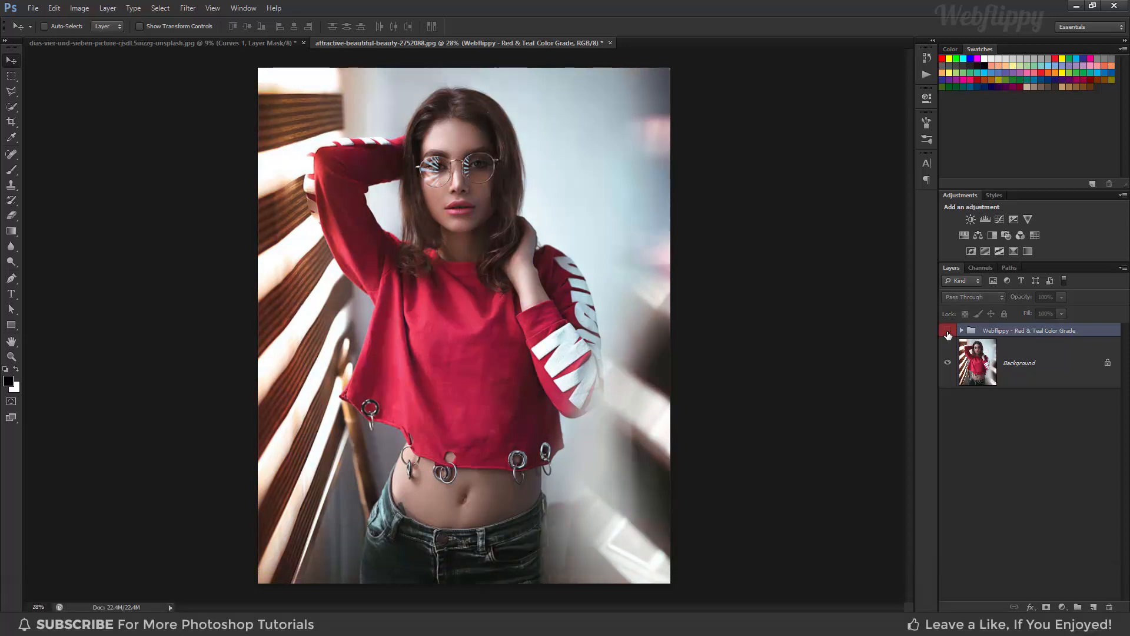
pyautogui.click(948, 332)
# Step: Adjust the opacity of the Red & Teal Color Grade group and compare the photo with and without it
pyautogui.click(1062, 297)
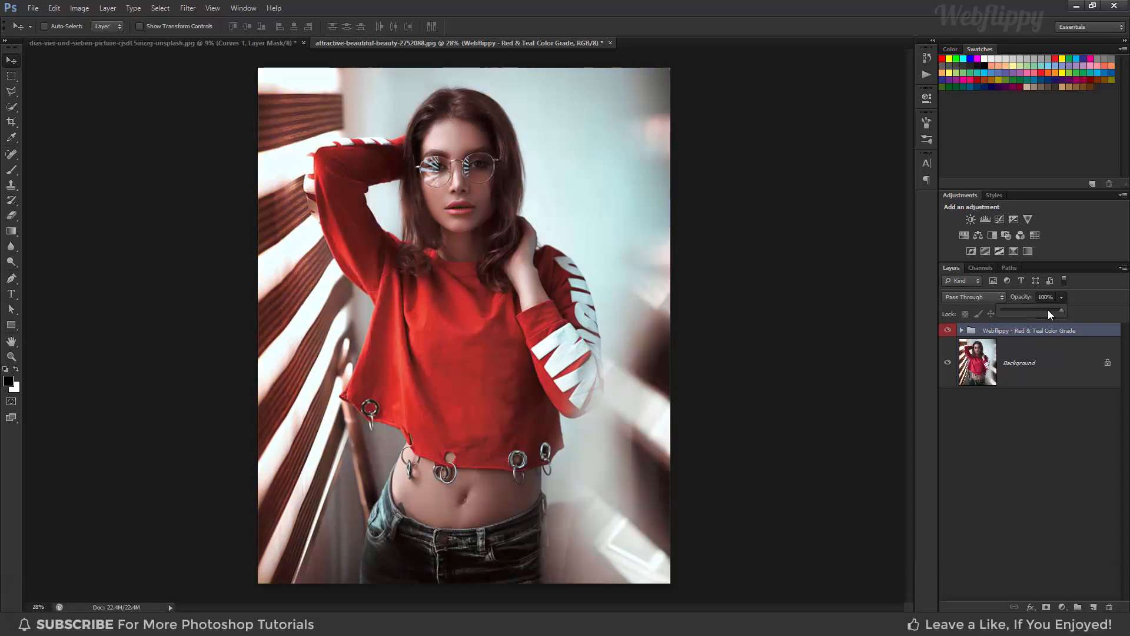
pyautogui.moveTo(1048, 311); pyautogui.dragTo(1031, 311)
pyautogui.click(947, 334)
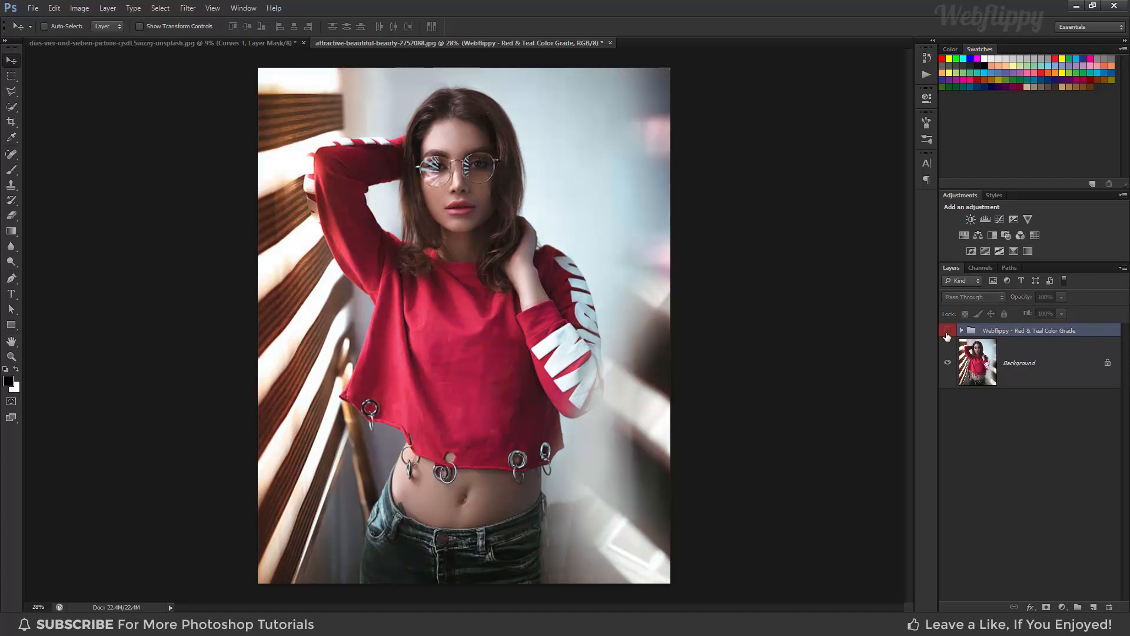
pyautogui.click(947, 333)
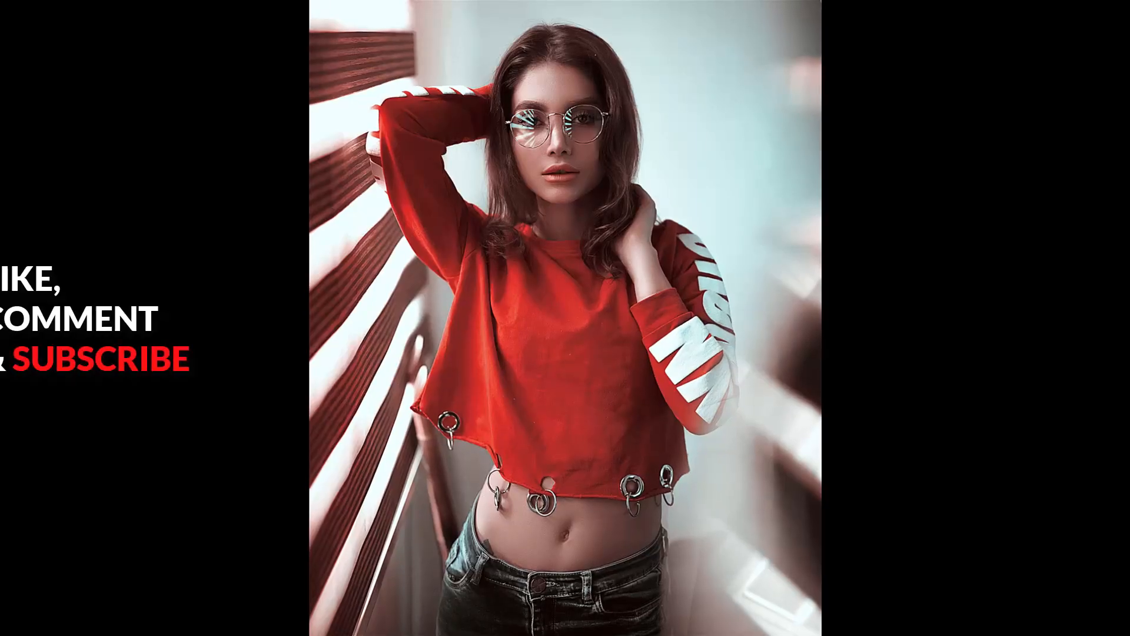